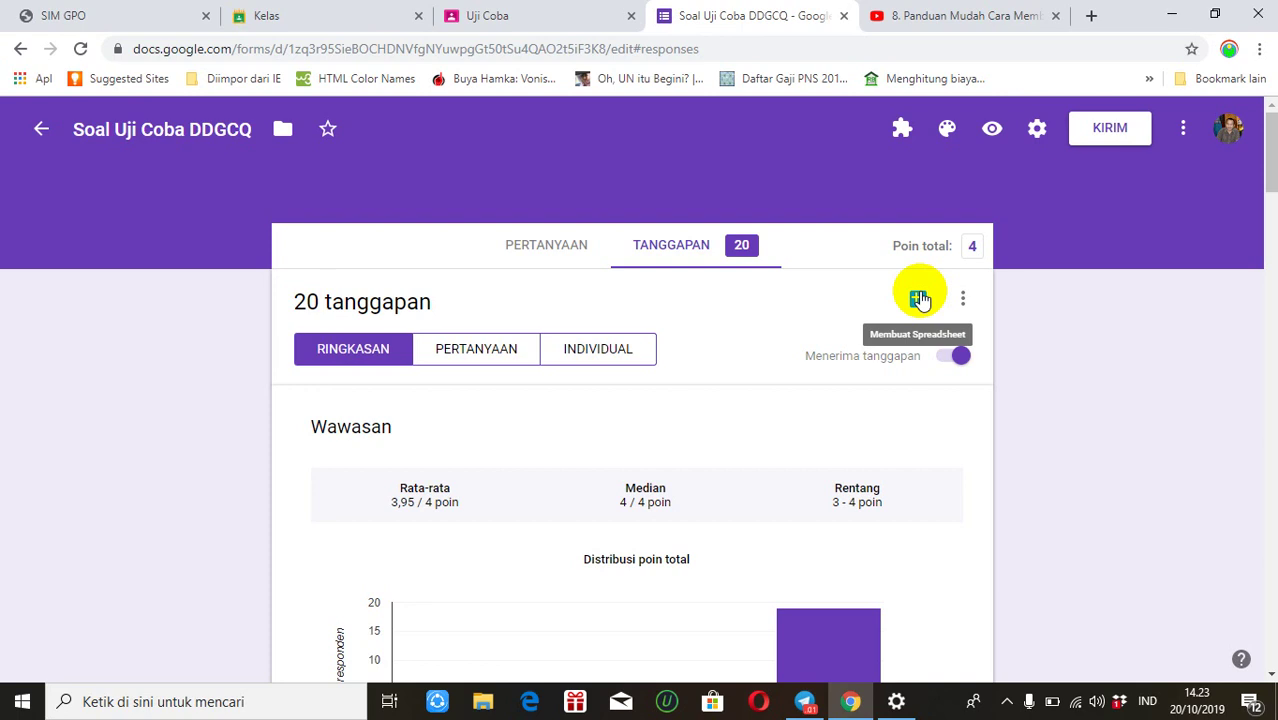
- Create a new spreadsheet as the destination for the form's responses, keeping the suggested name
left_click(919, 300)
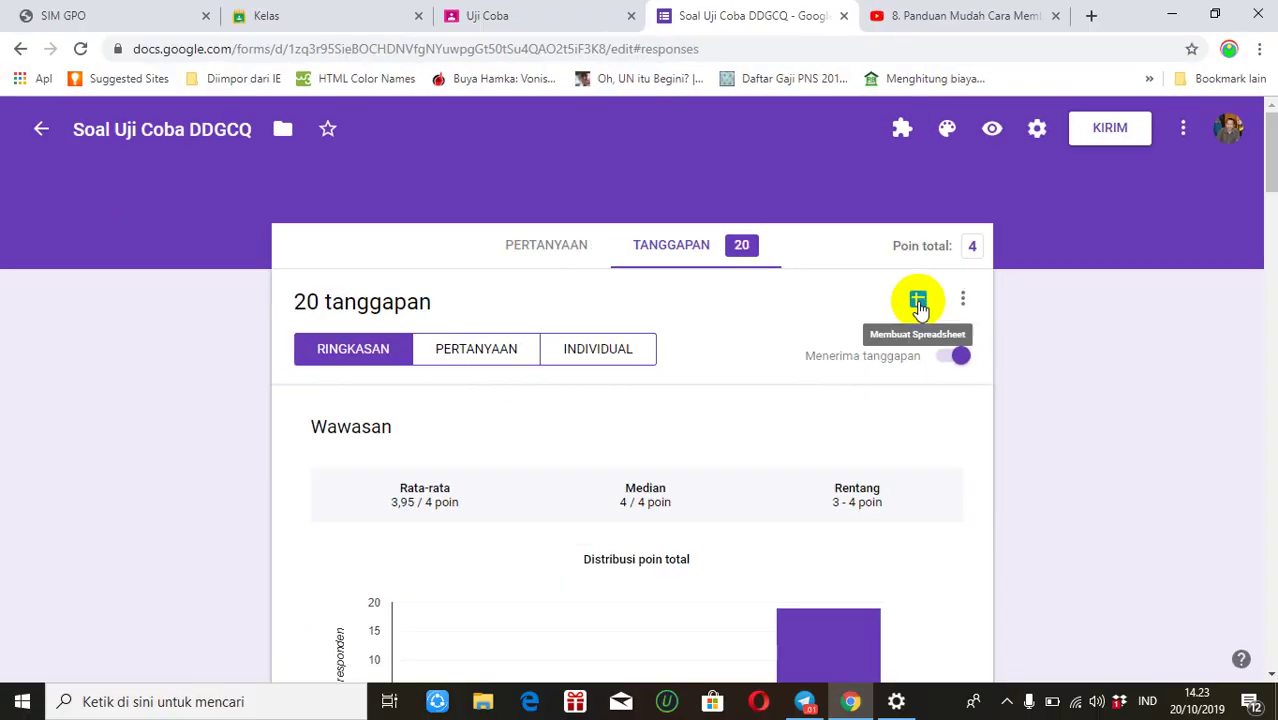
left_click(641, 372)
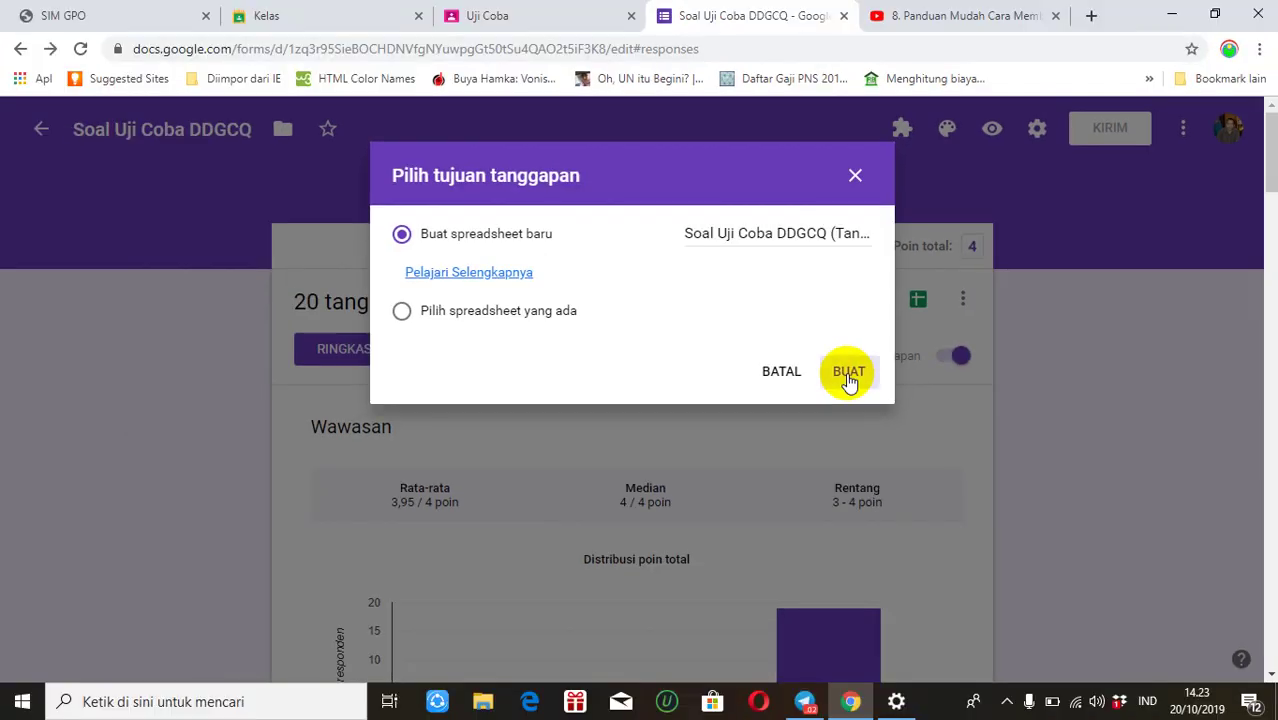
left_click(643, 366)
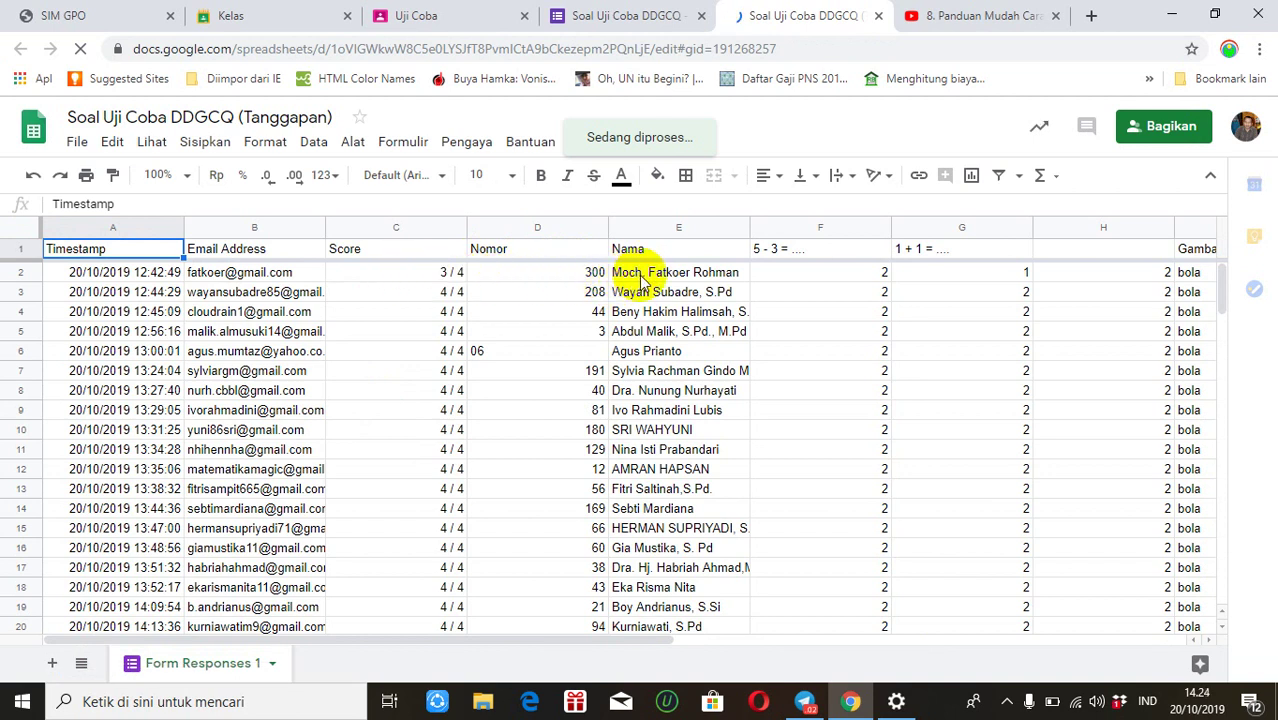
- Bring the further response columns into view and dismiss the tip about cell edit history
left_click(567, 643)
left_click_drag(567, 643, 662, 638)
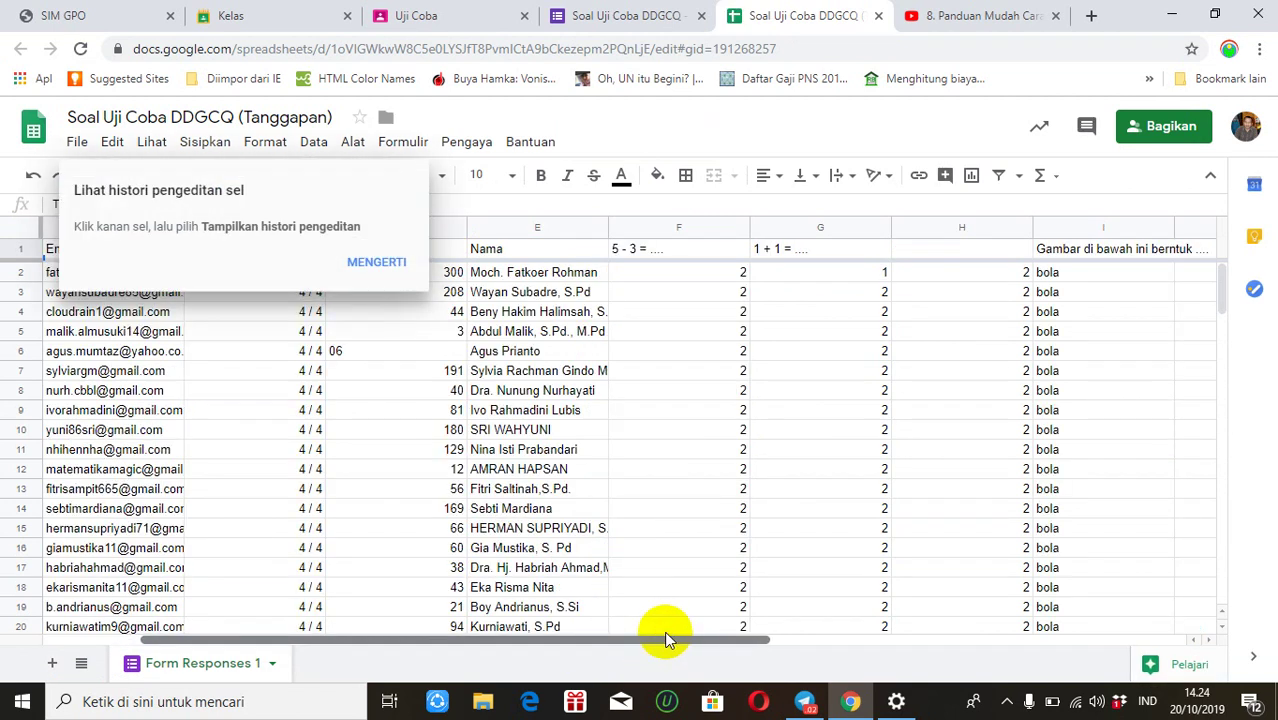
left_click(371, 264)
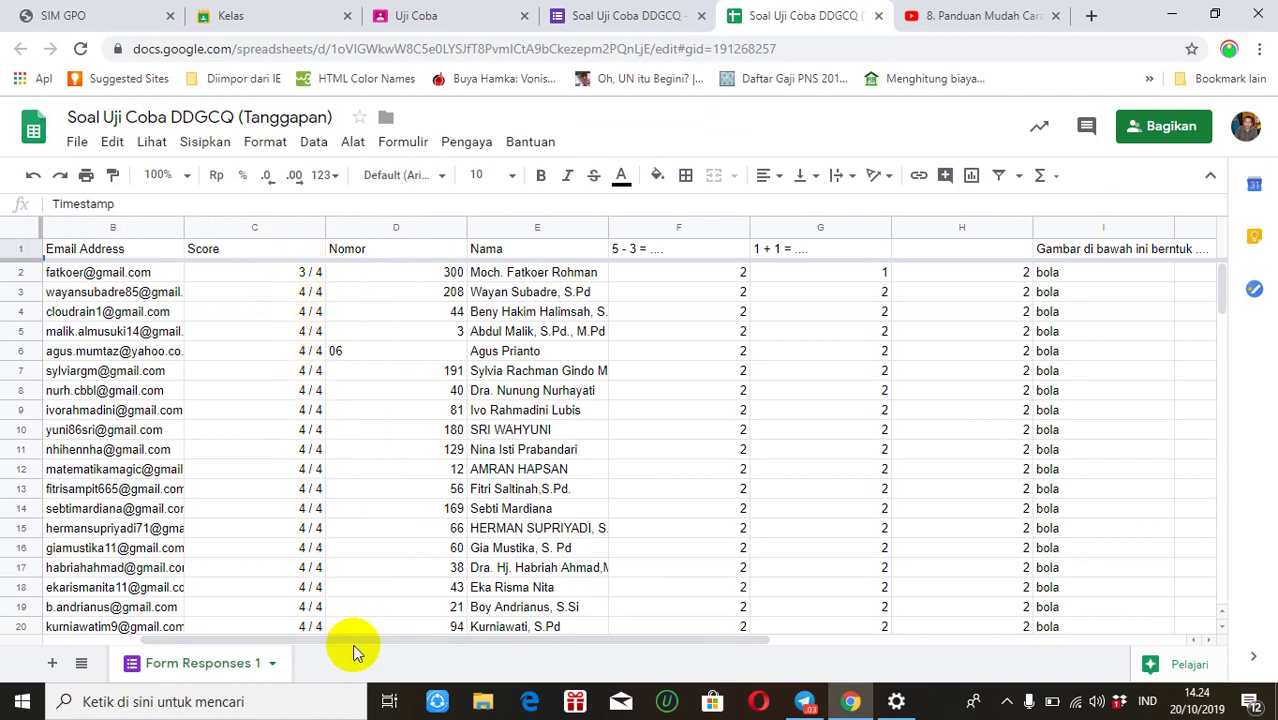
- Add the heading "Nilai" in cell J1, beside the last question column
mouse_move(352, 636)
left_mouse_down()
mouse_move(455, 640)
mouse_move(334, 628)
left_mouse_up()
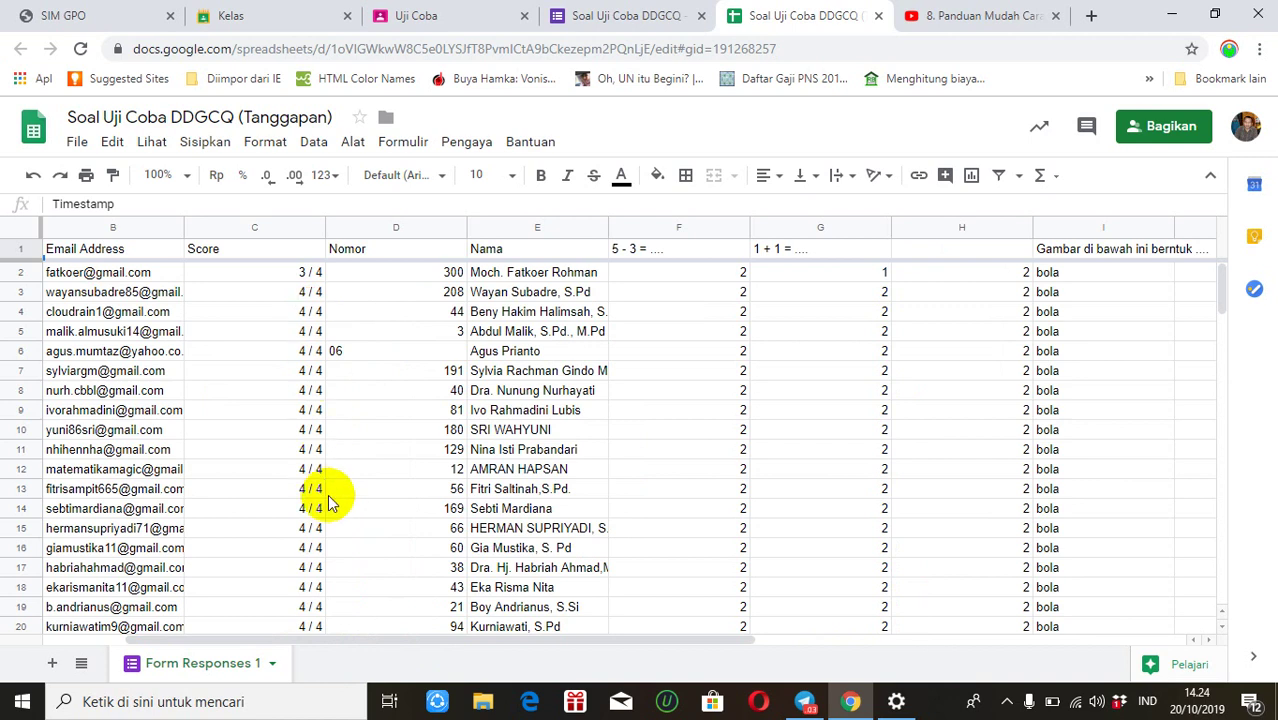
left_click_drag(357, 637, 622, 660)
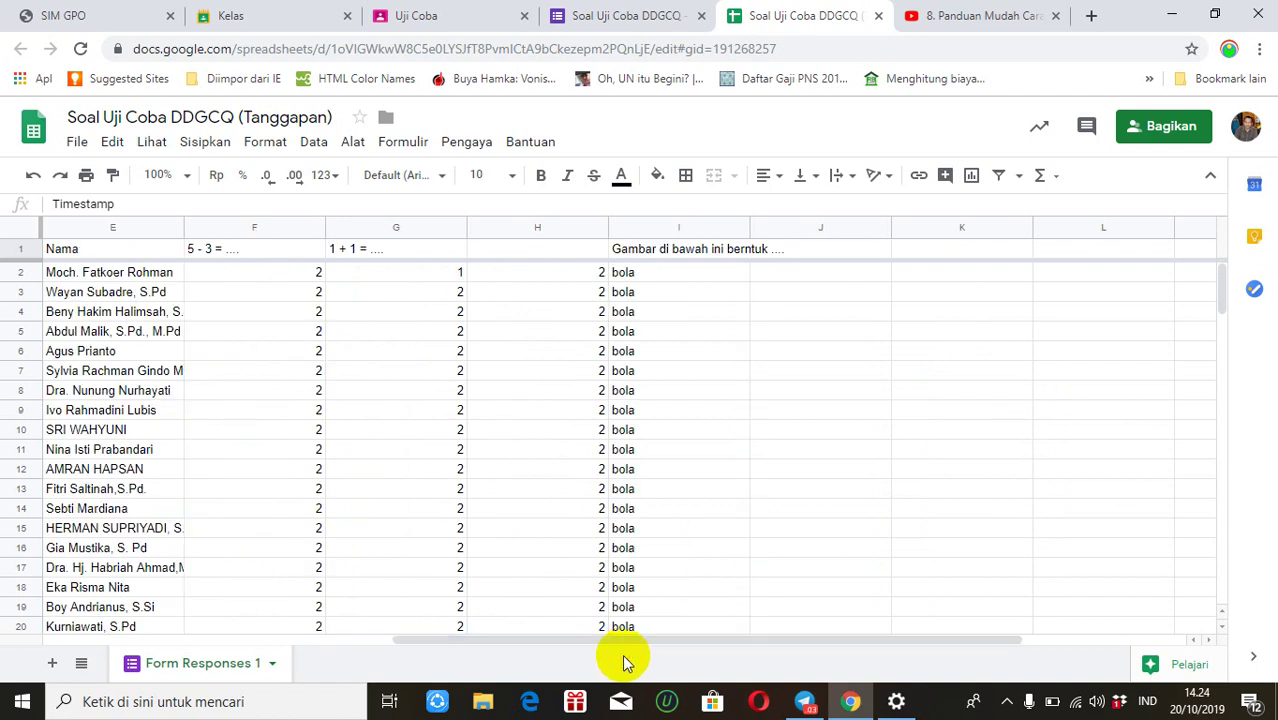
left_click(834, 257)
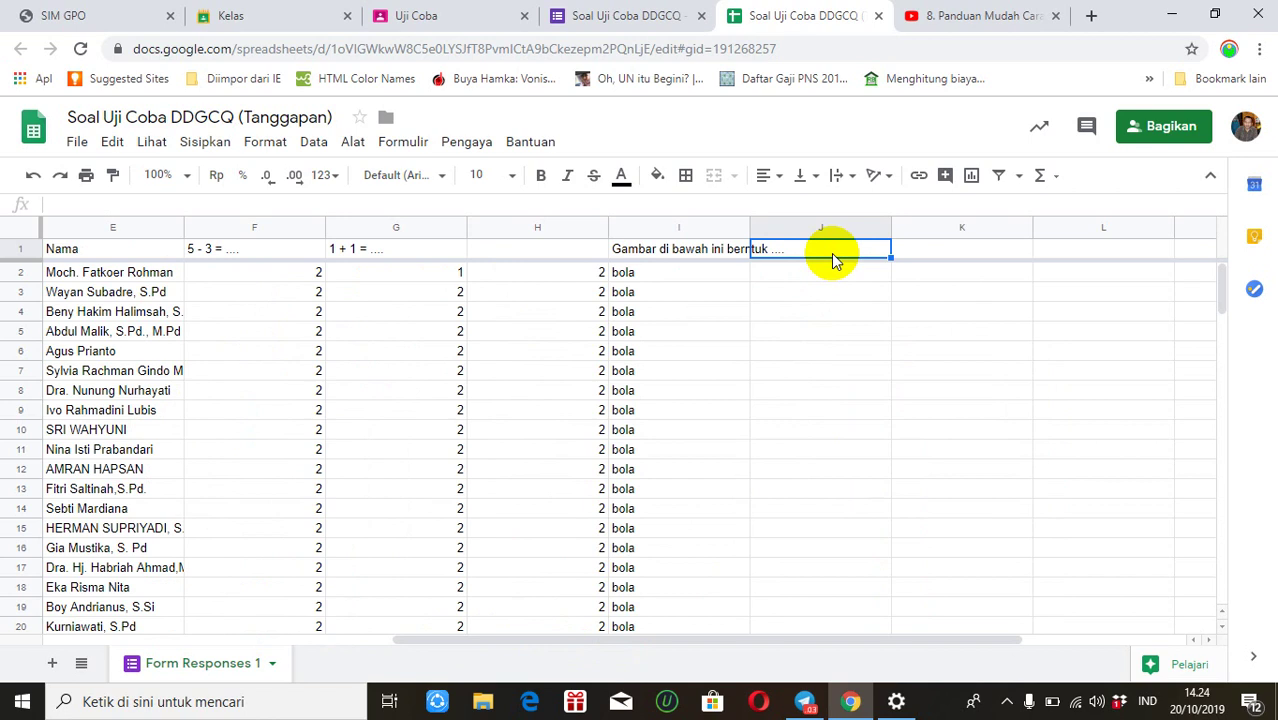
type("N")
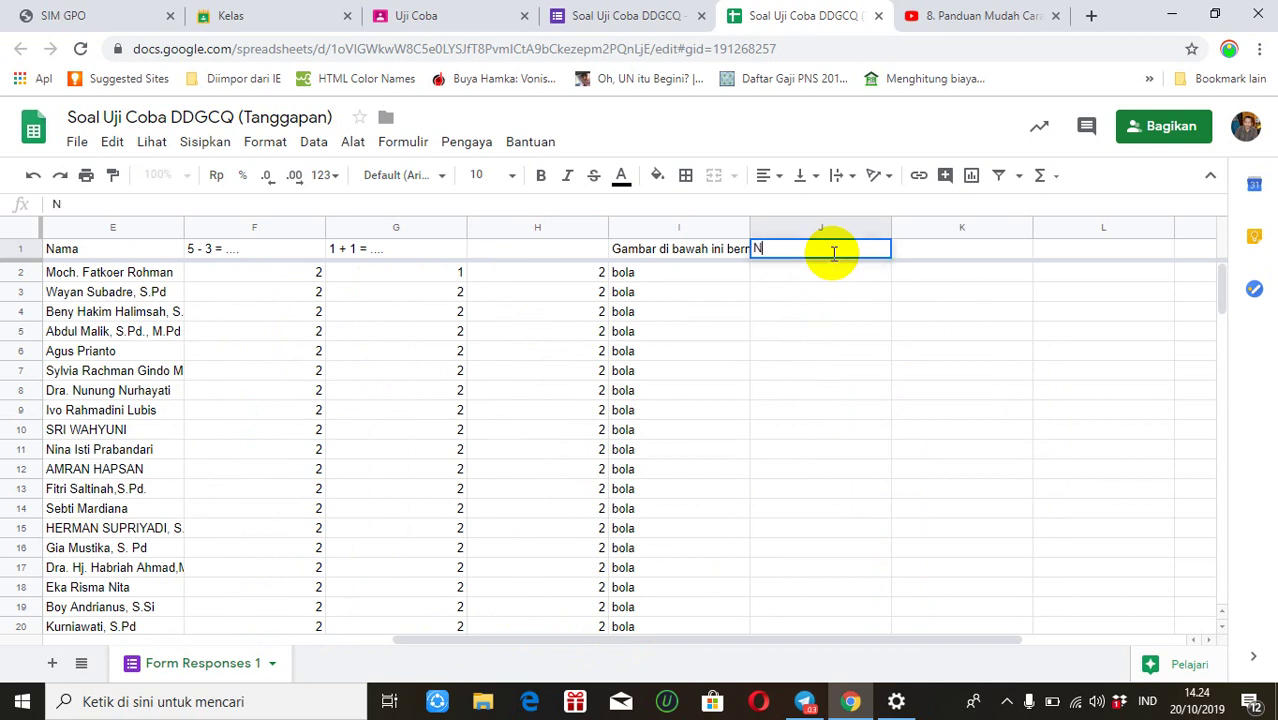
type("ilai")
key("Return")
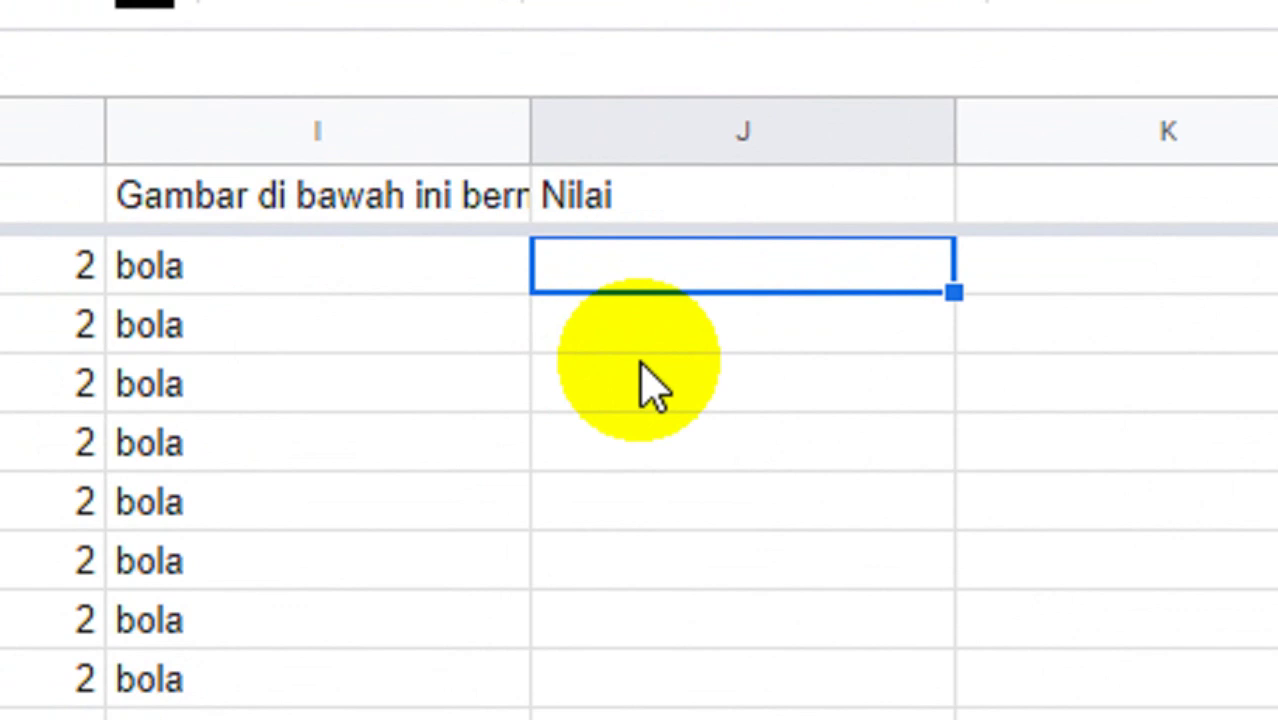
- Enter the formula =C2/4*100 in J2 to convert the first respondent's score to a 100-point scale
type("=")
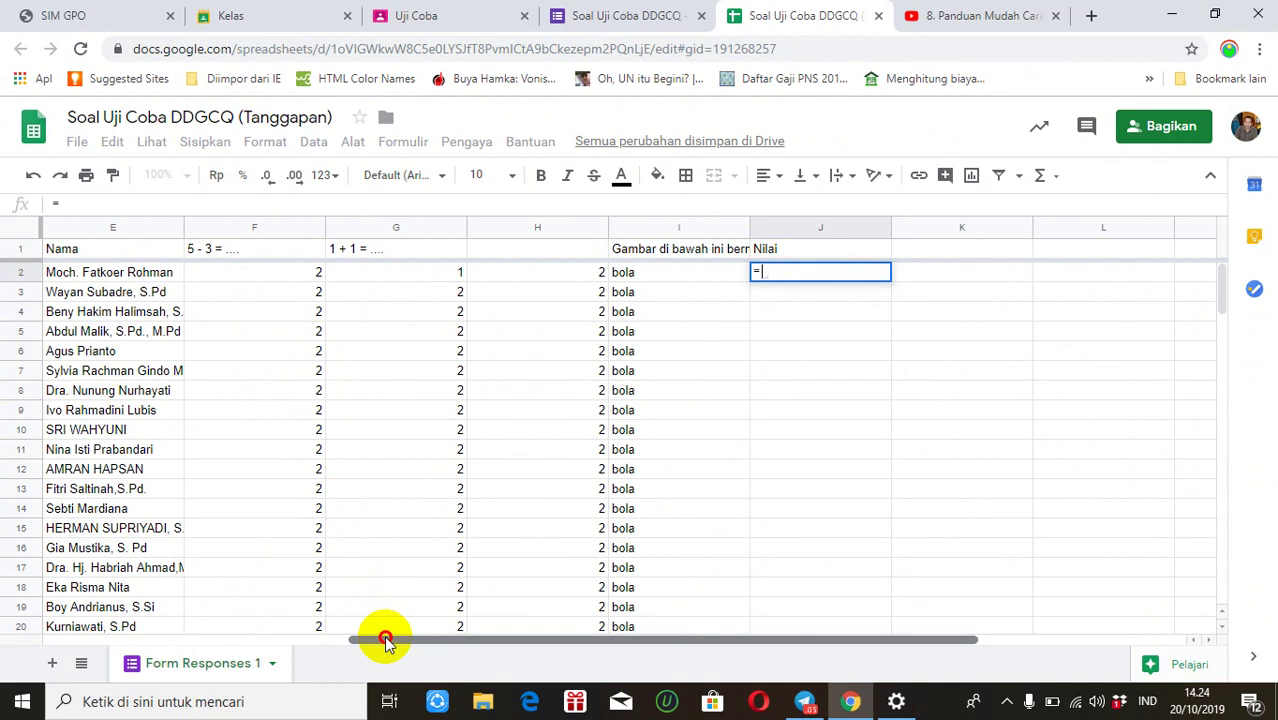
left_click_drag(385, 641, 285, 635)
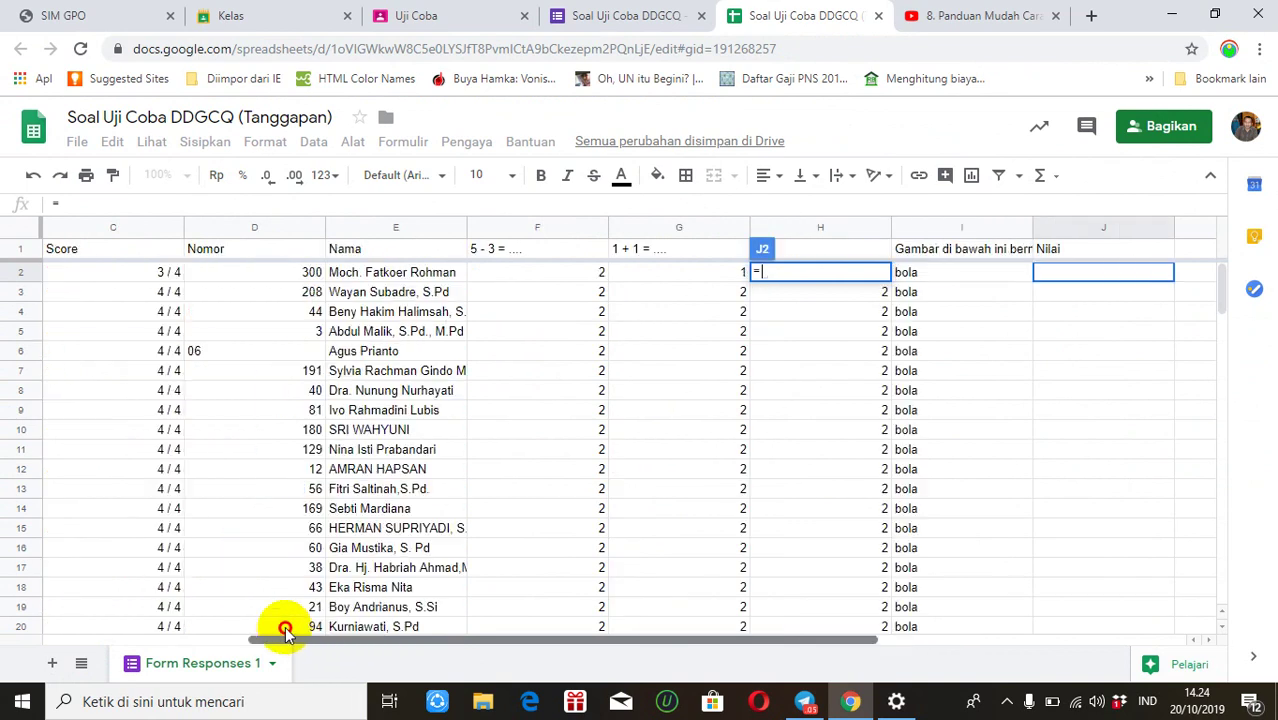
left_click(157, 273)
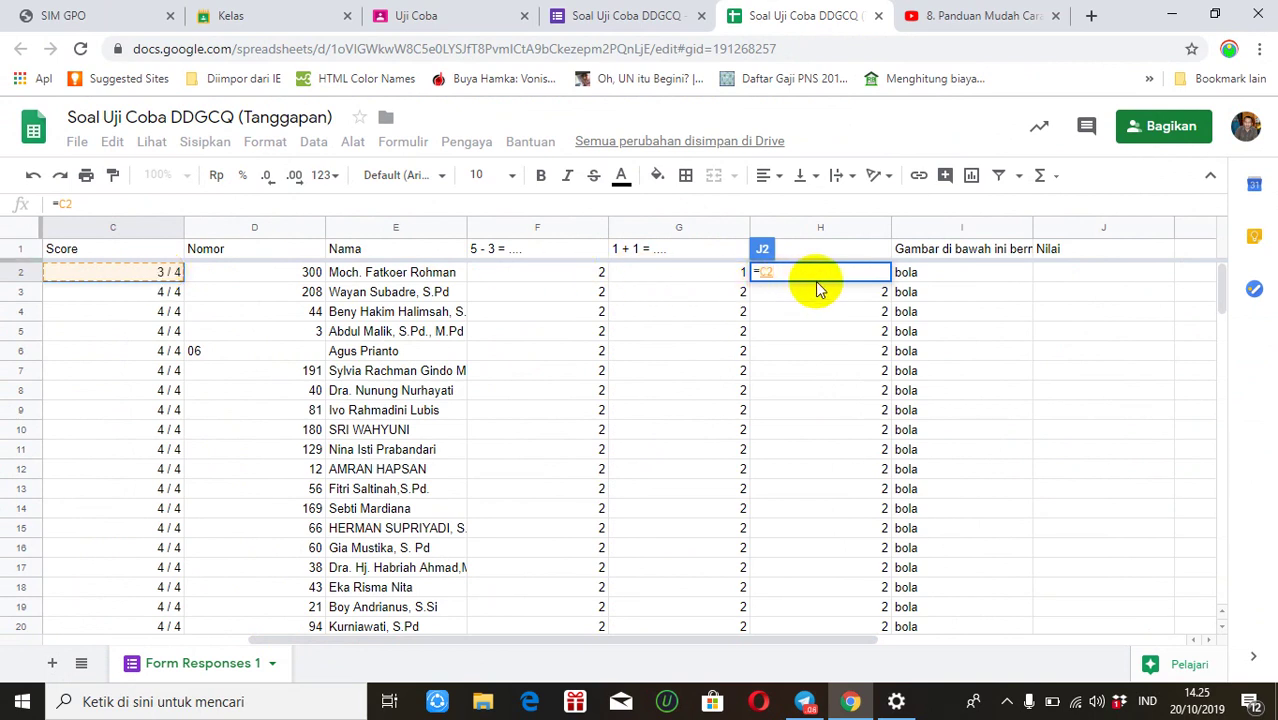
type("/")
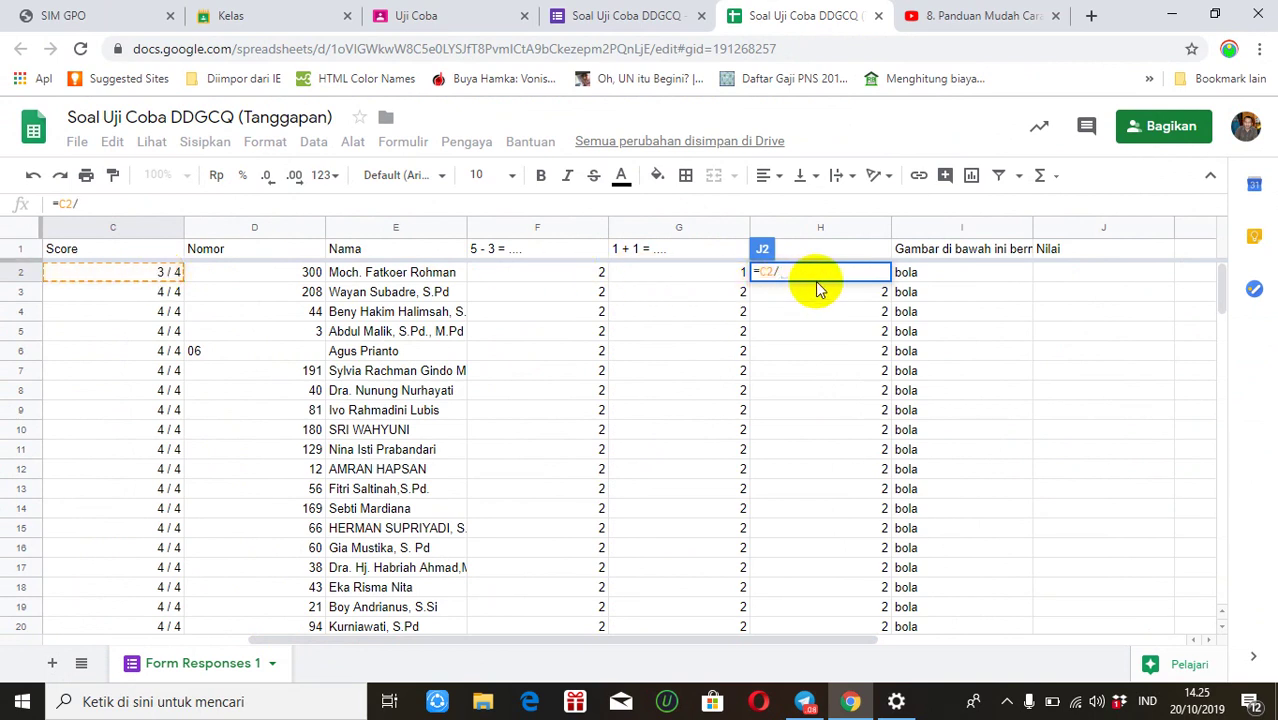
type("4")
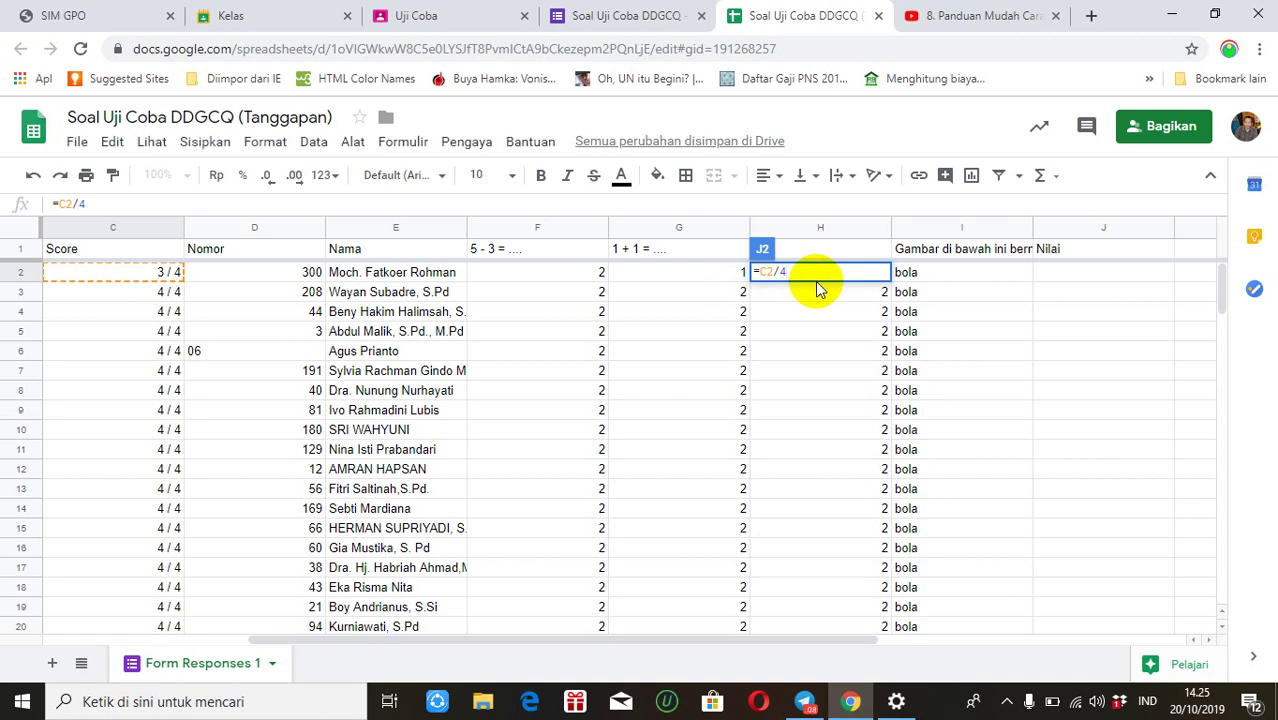
type("*100")
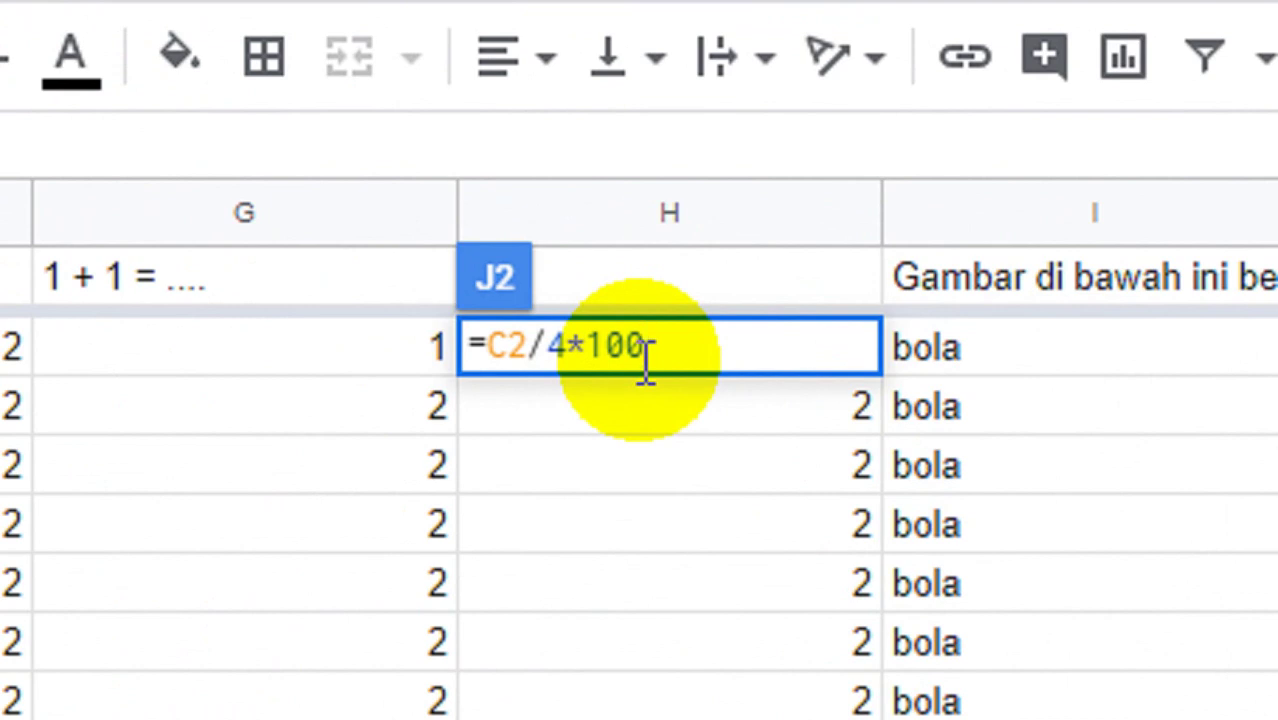
key("Return")
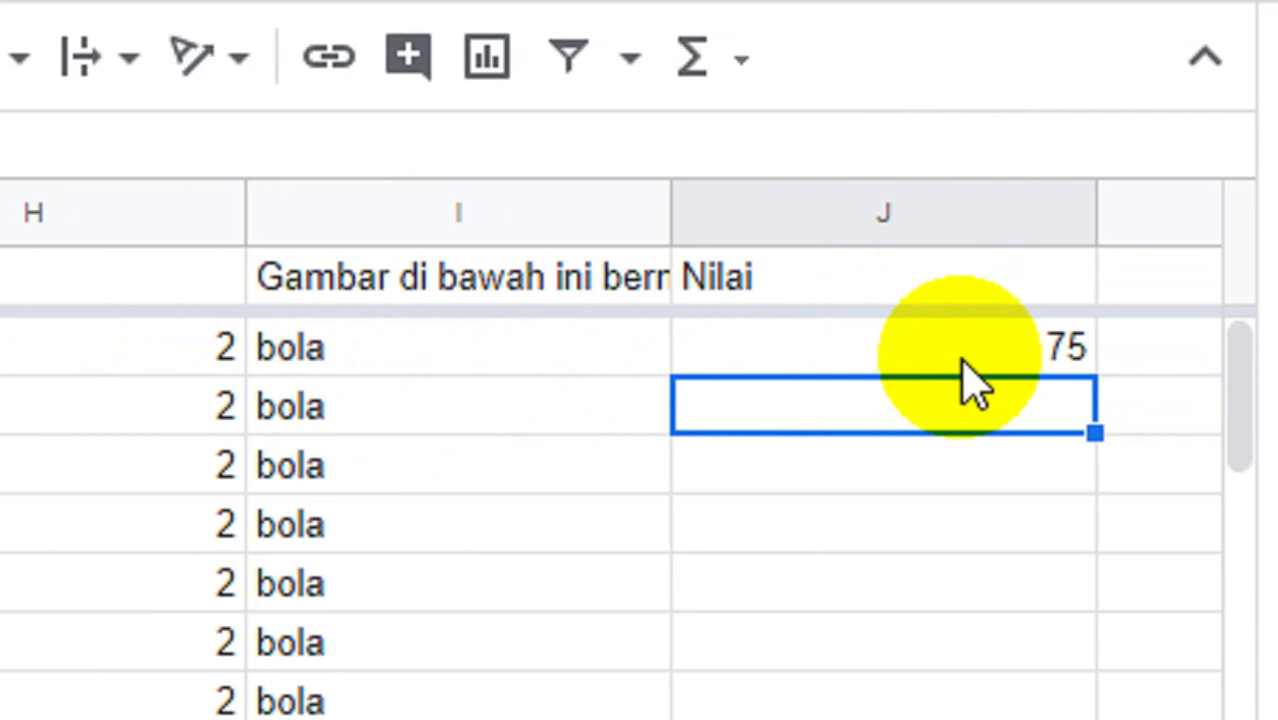
- Copy the J2 formula down the Nilai column to the last response in row 21
left_click(963, 360)
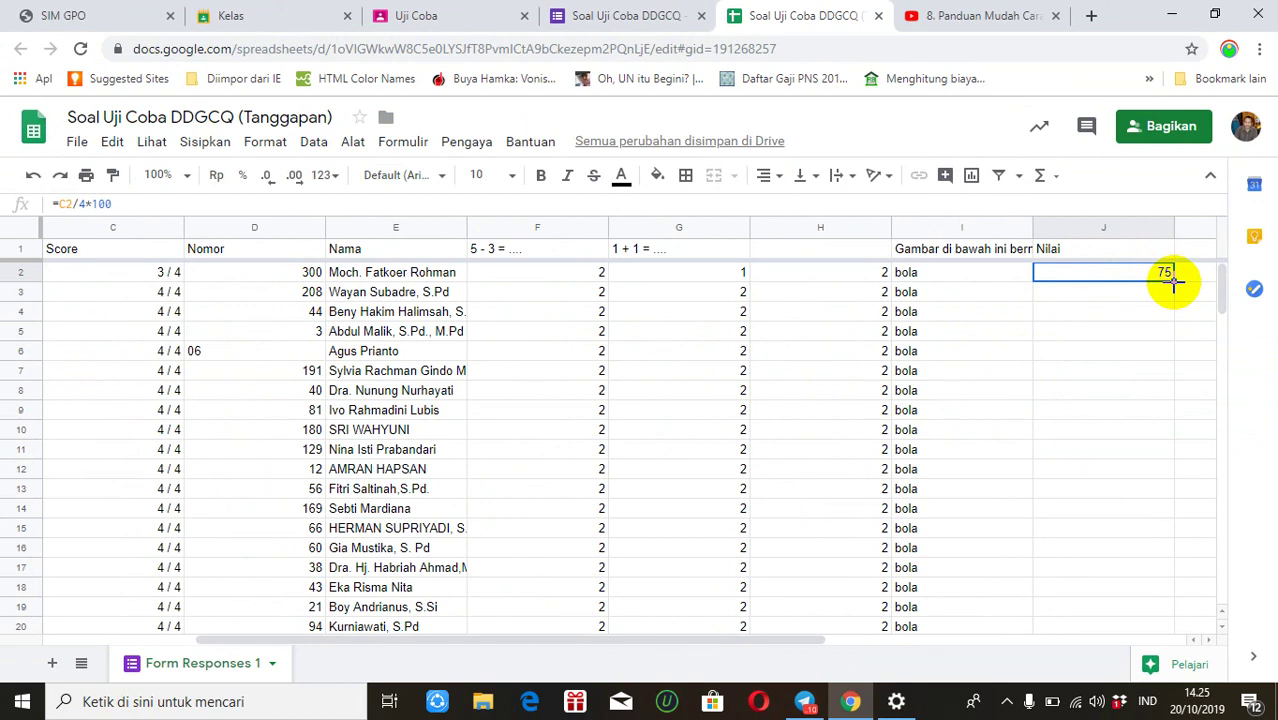
left_click_drag(1174, 281, 1172, 618)
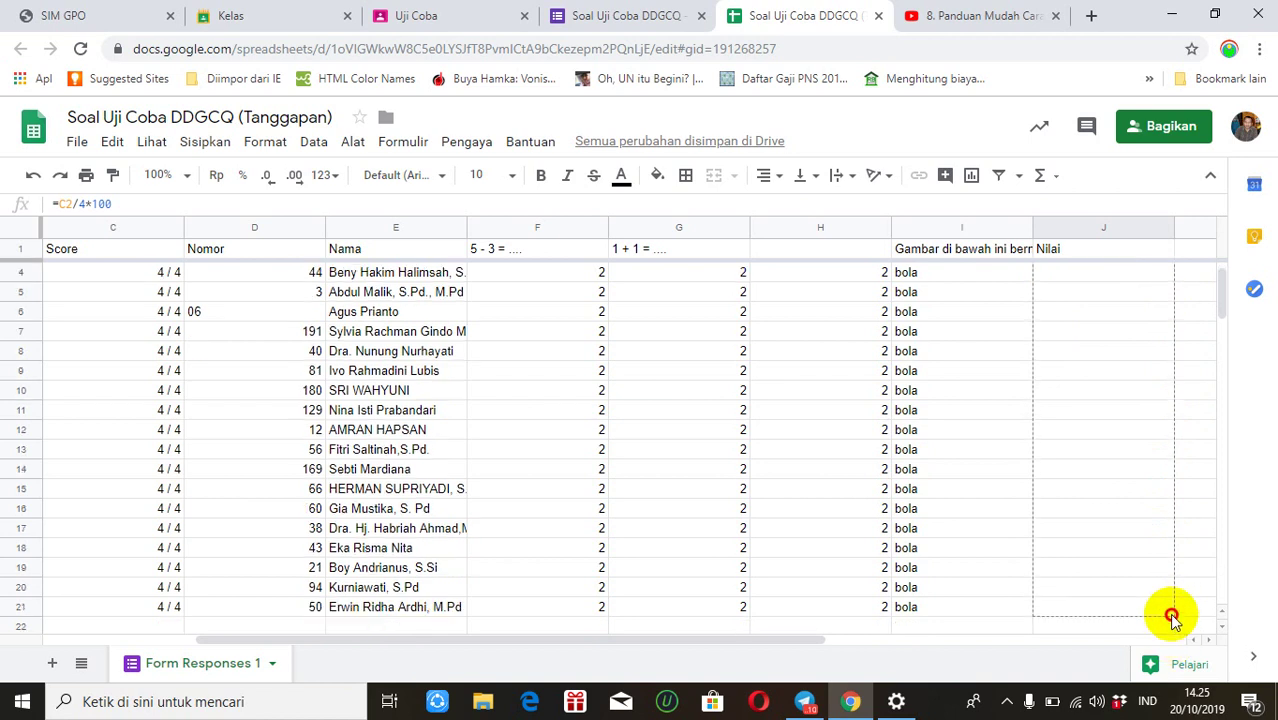
left_click_drag(1172, 618, 1172, 618)
- Check the converted grades and their formulas down the whole Nilai column
left_click_drag(790, 639, 927, 639)
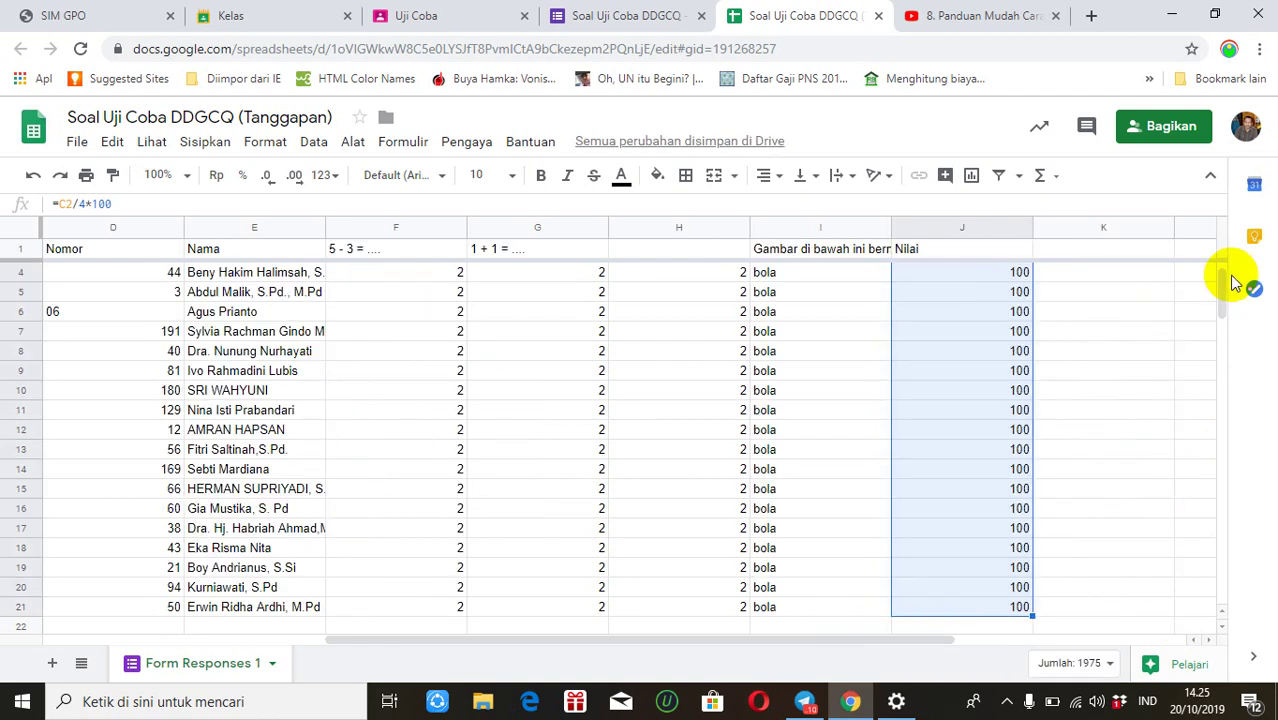
scroll(1221, 288, "up", 1)
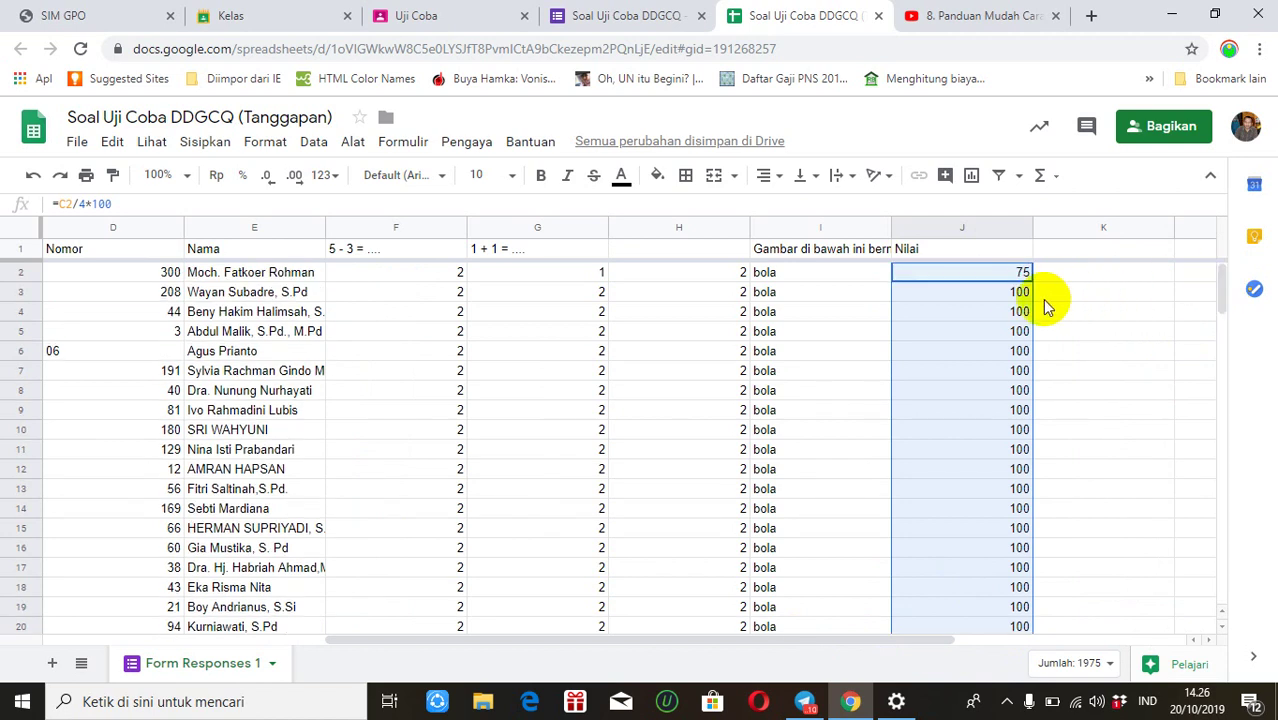
left_click(1014, 293)
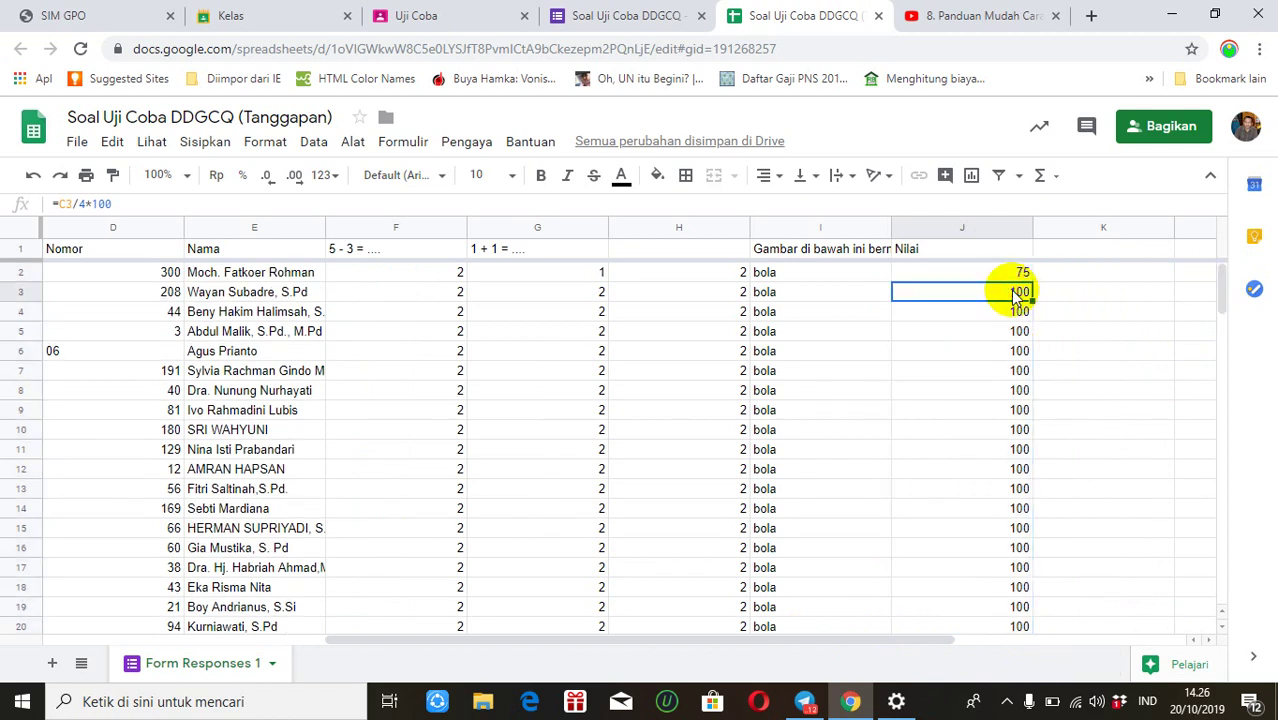
key("Up")
key("Down")
key("Up")
key("Down")
key("Down")
key("Down")
key("Down")
key("Down")
key("Down")
key("Down")
key("Down")
key("Down")
key("Down")
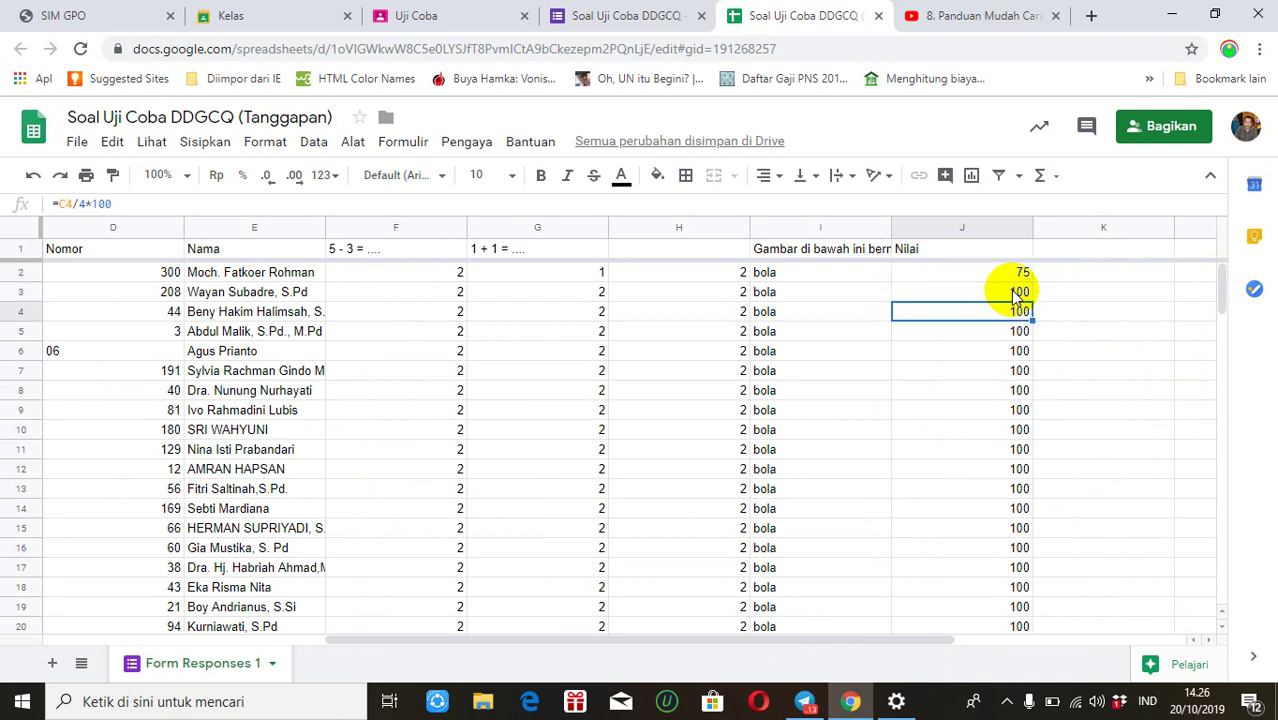
key("Down")
key("Down")
key("Down")
key("Down")
key("Down")
key("Down")
key("Down")
key("Down")
key("Down")
key("Down")
key("Down")
key("Down")
key("Down")
key("Down")
key("Down")
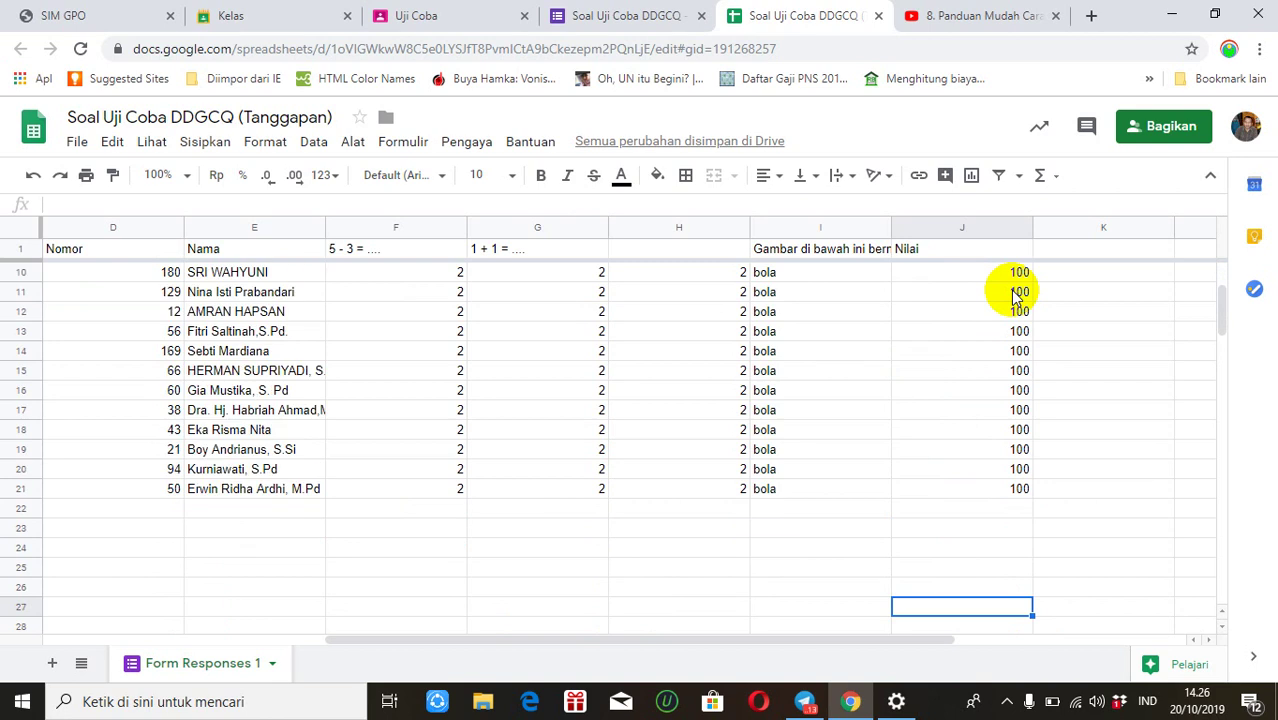
key("Up")
key("Up")
key("Up")
key("Up")
key("Up")
key("Up")
key("Up")
key("Up")
key("Up")
key("Up")
key("Up")
key("Up")
key("Up")
key("Up")
key("Up")
key("Up")
key("Up")
key("Up")
key("Up")
key("Up")
key("Down")
key("Down")
key("Up")
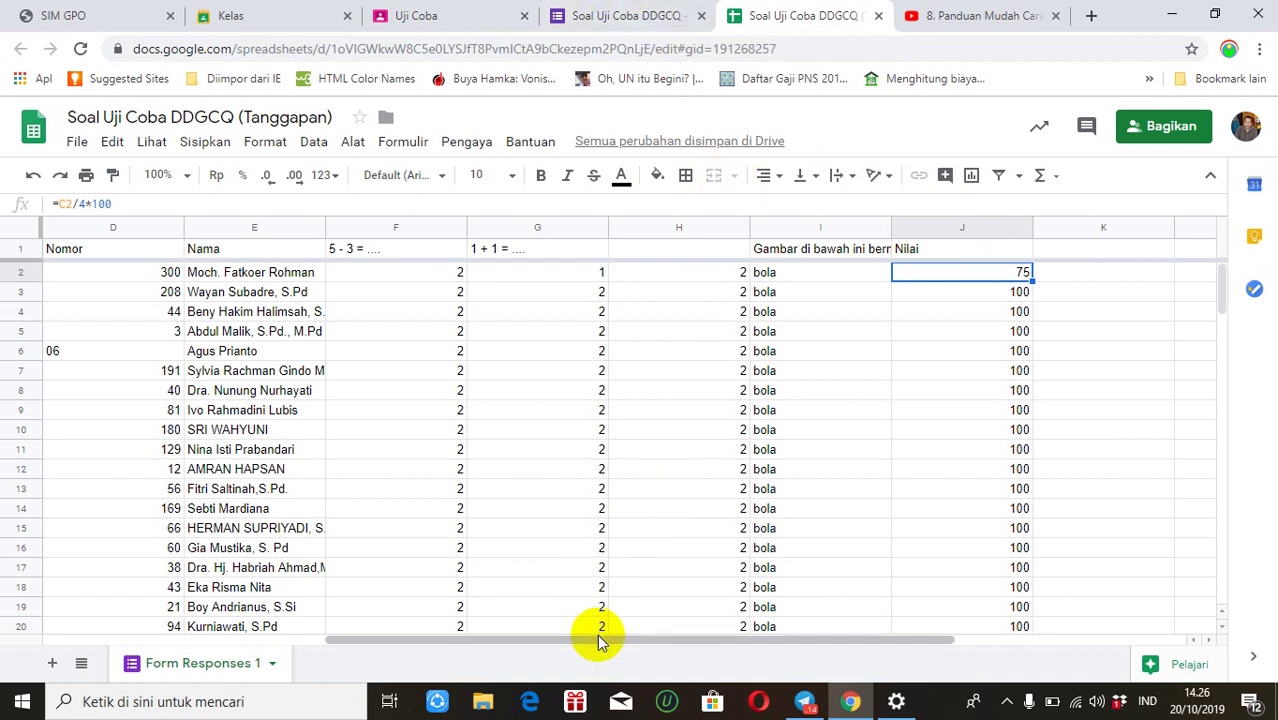
- Look up the first respondent's Nilai by following row 2 from the Nama column to column J
left_click_drag(600, 643, 433, 647)
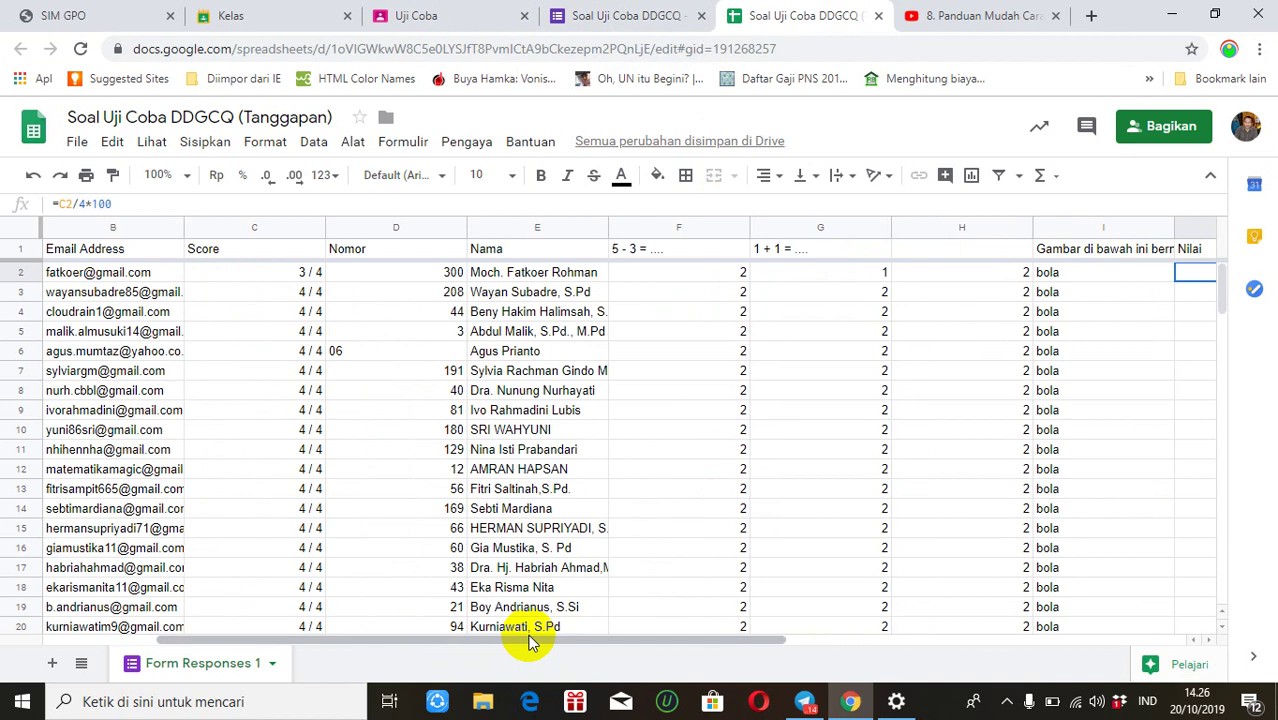
left_click(537, 278)
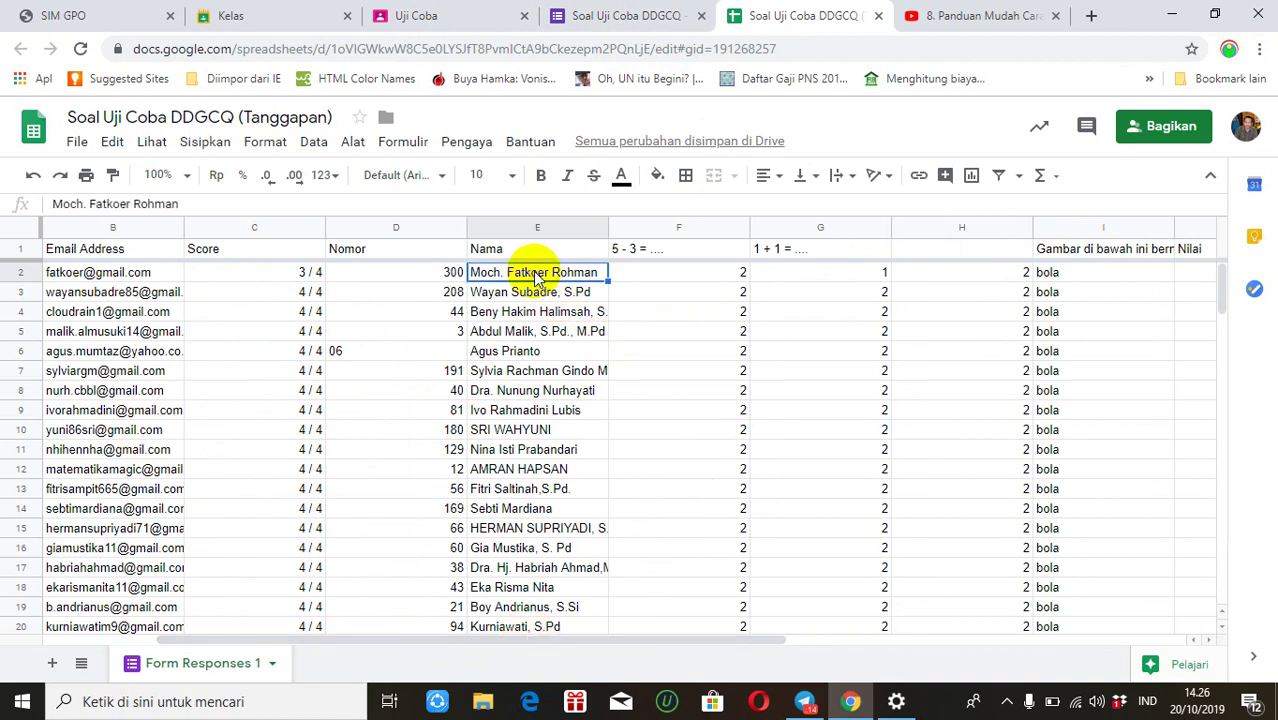
key("Right")
key("Right")
key("Right")
key("Right")
key("Right")
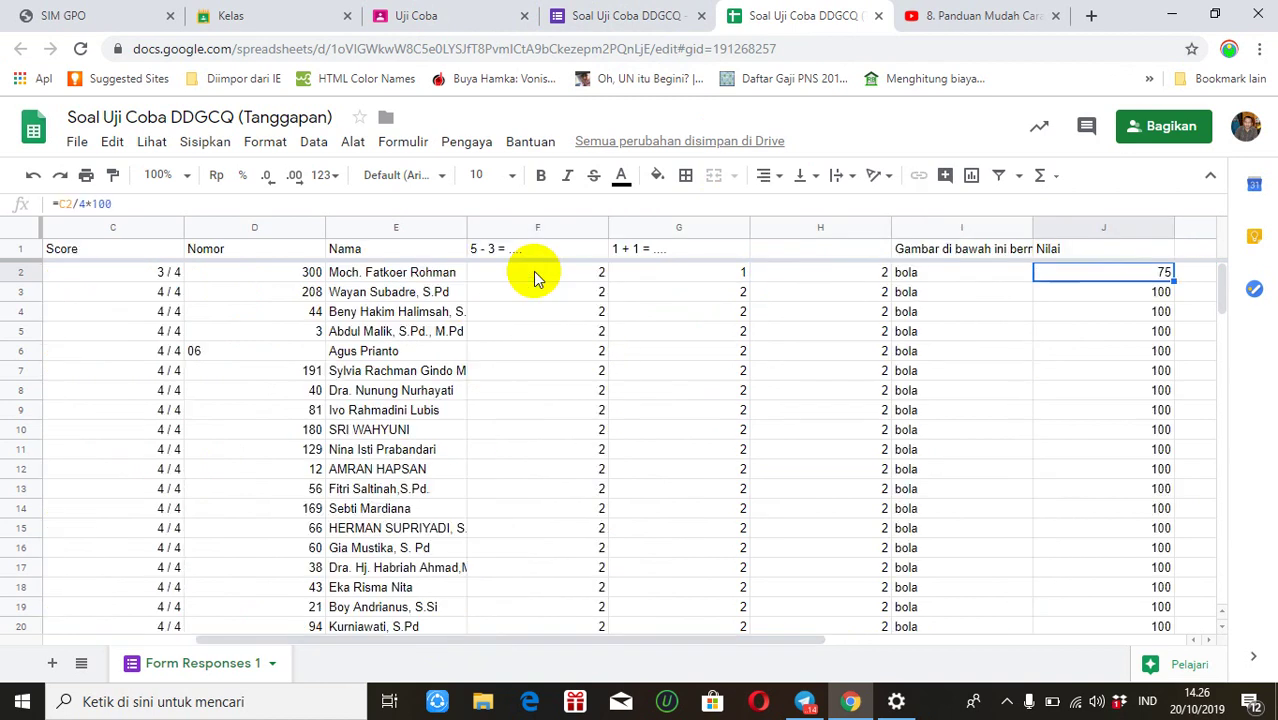
- Switch to the Uji Coba assignment in Google Classroom and enter a grade of 75 for the student with the circular logo avatar
left_click(615, 18)
left_click(438, 16)
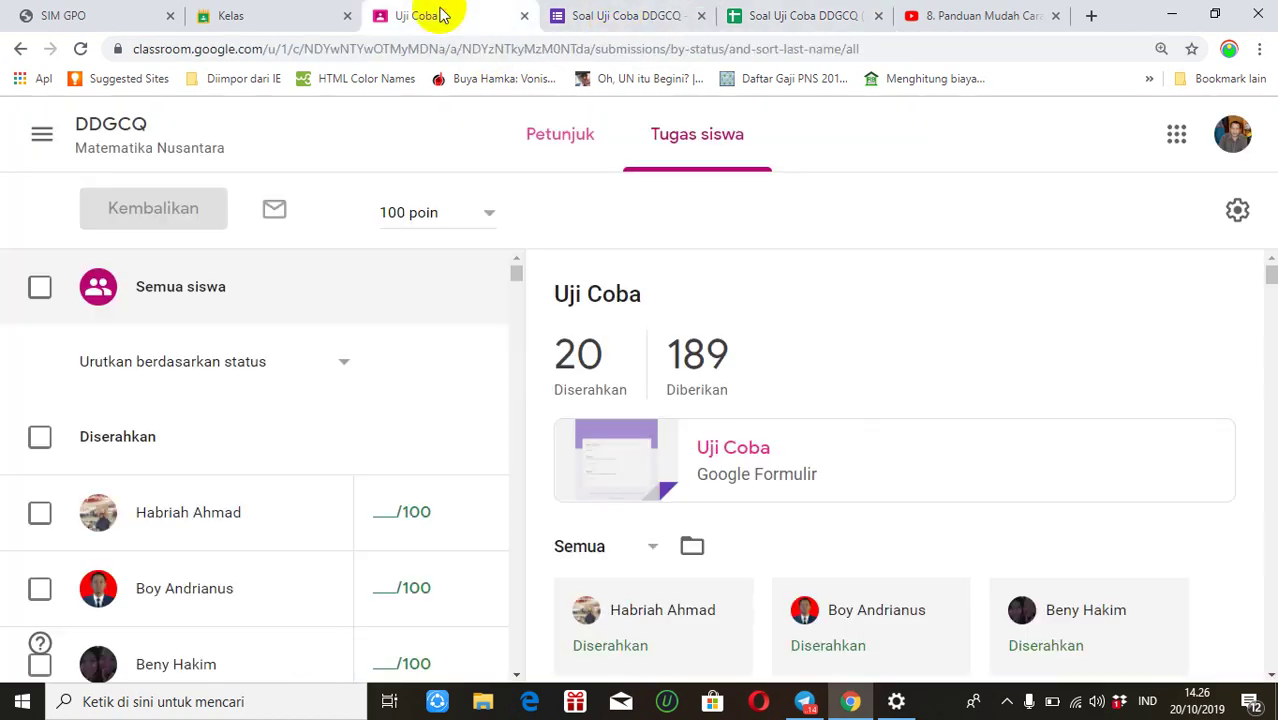
mouse_move(516, 272)
left_mouse_down()
mouse_move(517, 283)
mouse_move(514, 262)
left_mouse_up()
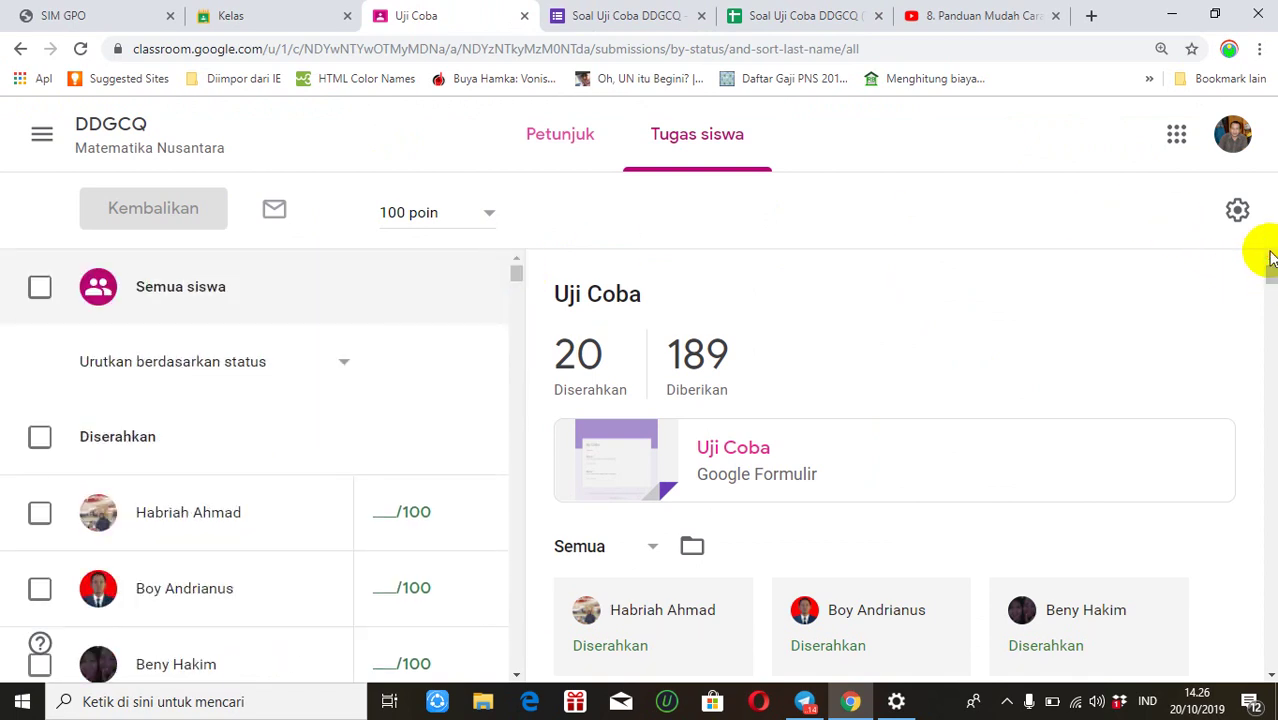
mouse_move(517, 283)
left_mouse_down()
mouse_move(519, 333)
mouse_move(516, 308)
left_mouse_up()
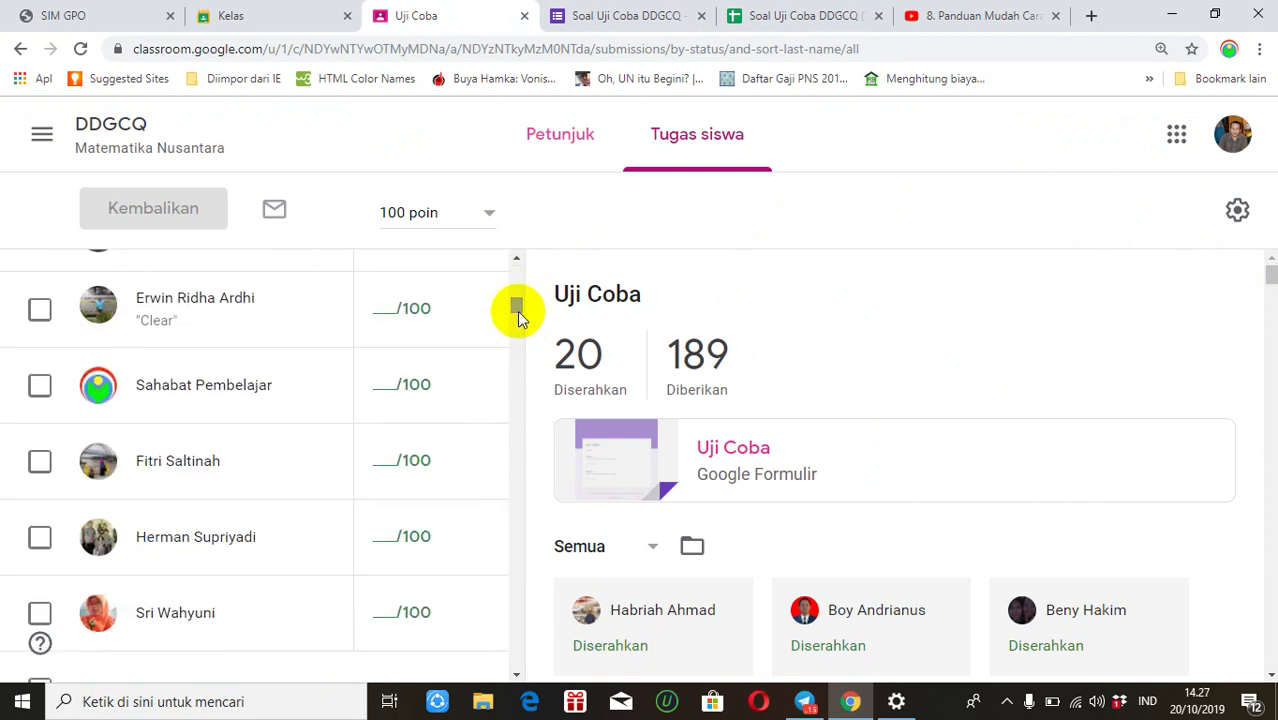
left_click(386, 385)
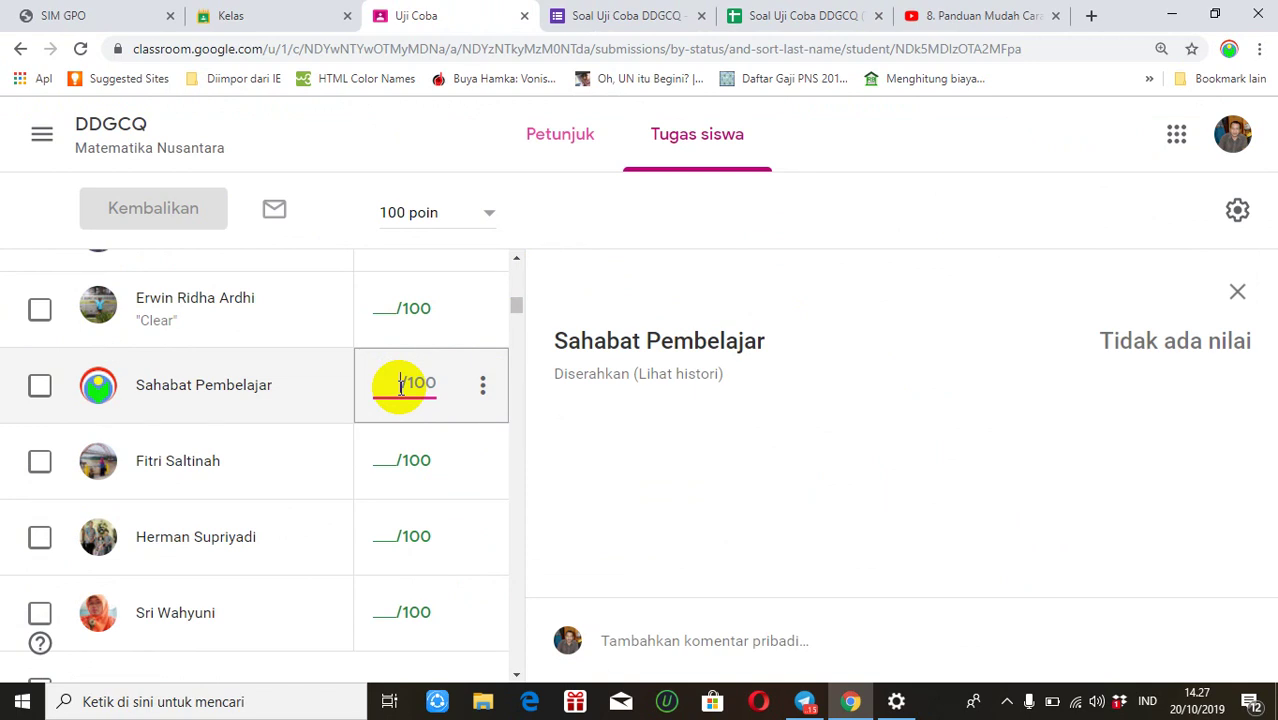
type("75")
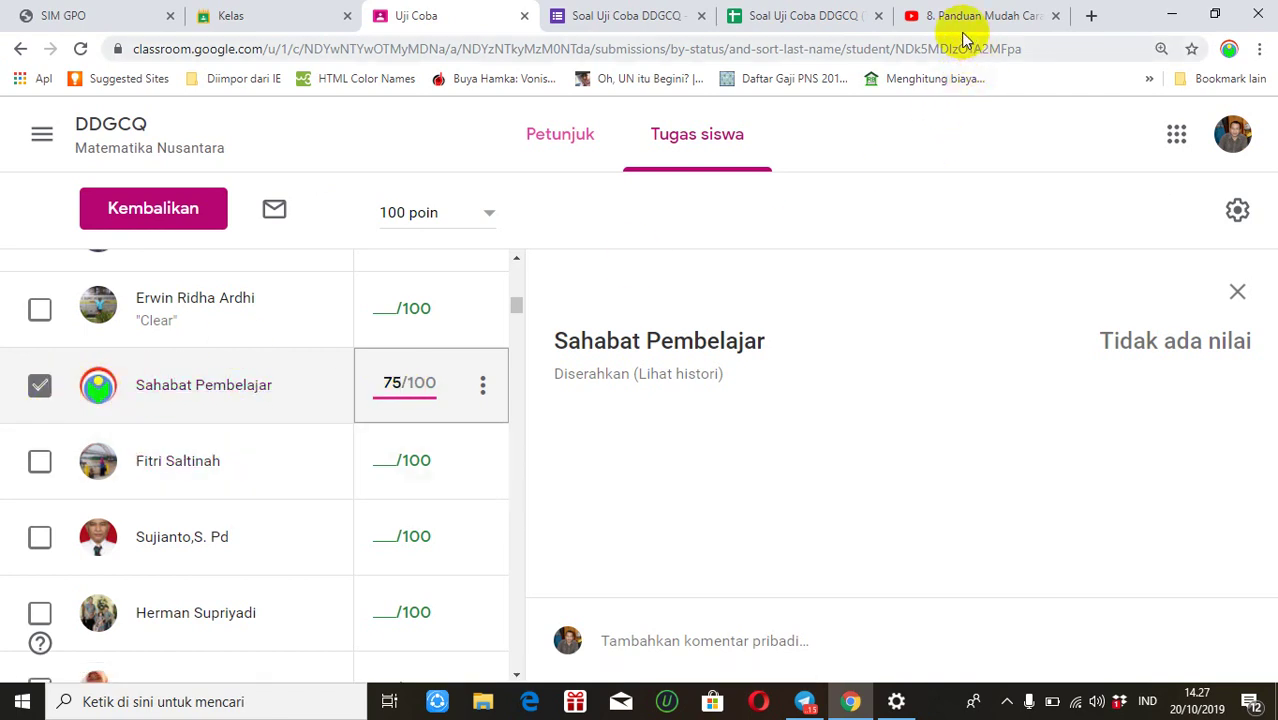
- Switch to the responses spreadsheet and look up the second respondent's Nilai in row 3
left_click(793, 20)
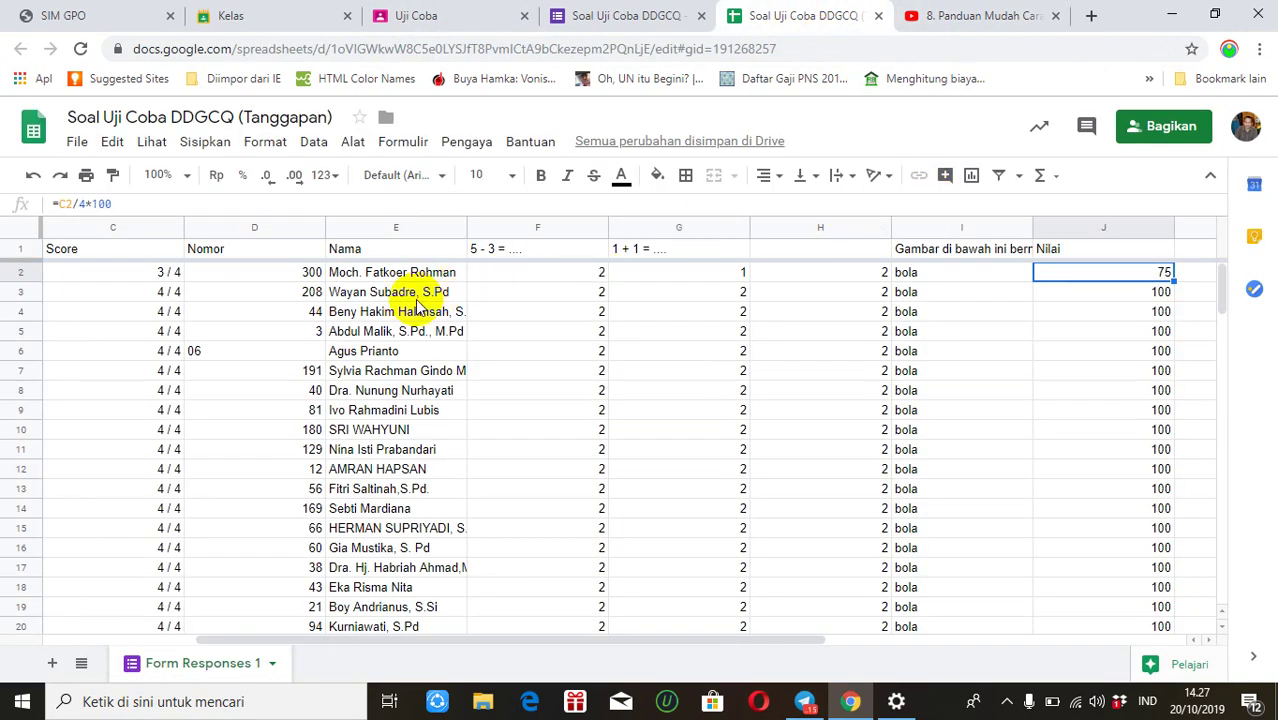
left_click(363, 296)
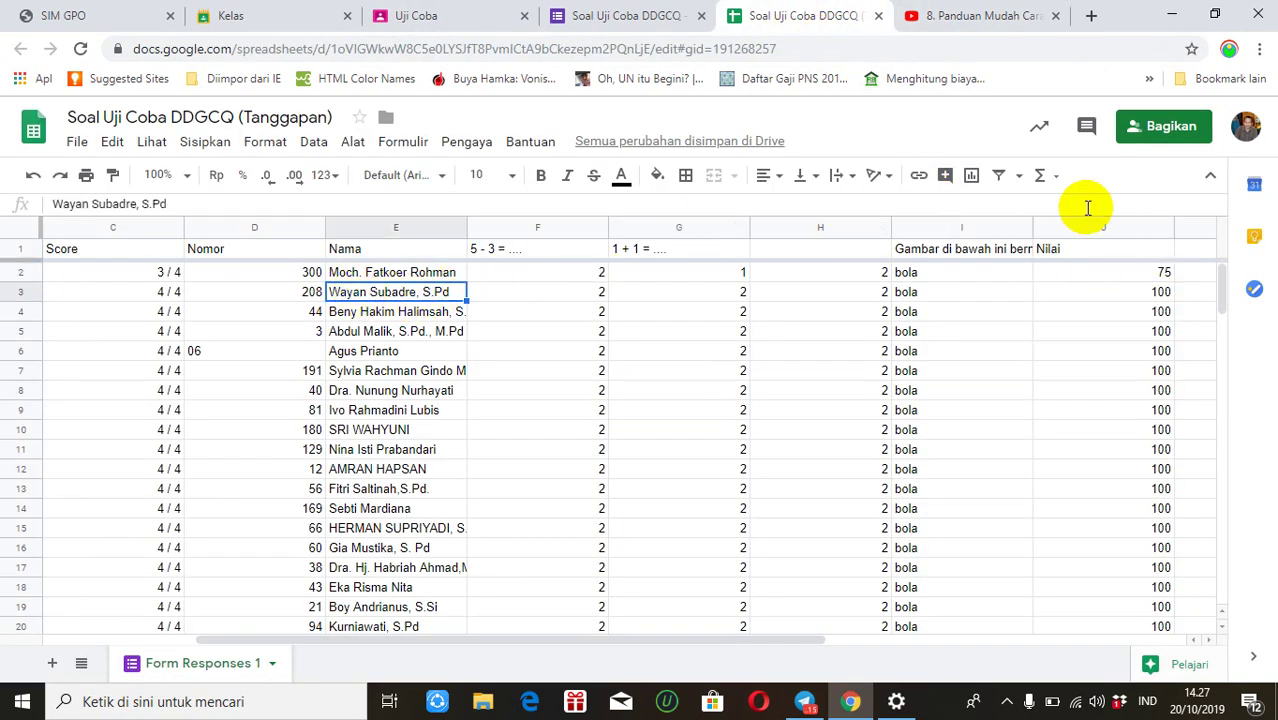
left_click(1143, 293)
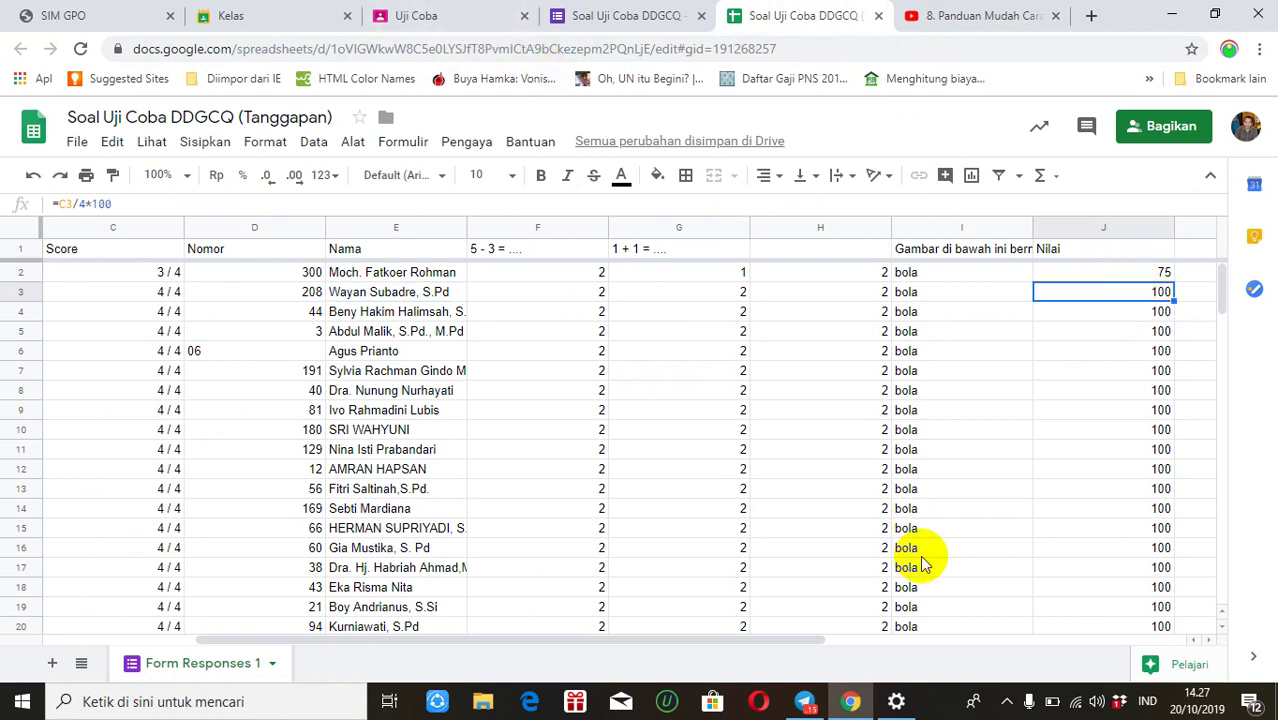
- Enlarge the spreadsheet view and follow row 3 again from the Nama column to the Nilai column
key("alt+i")
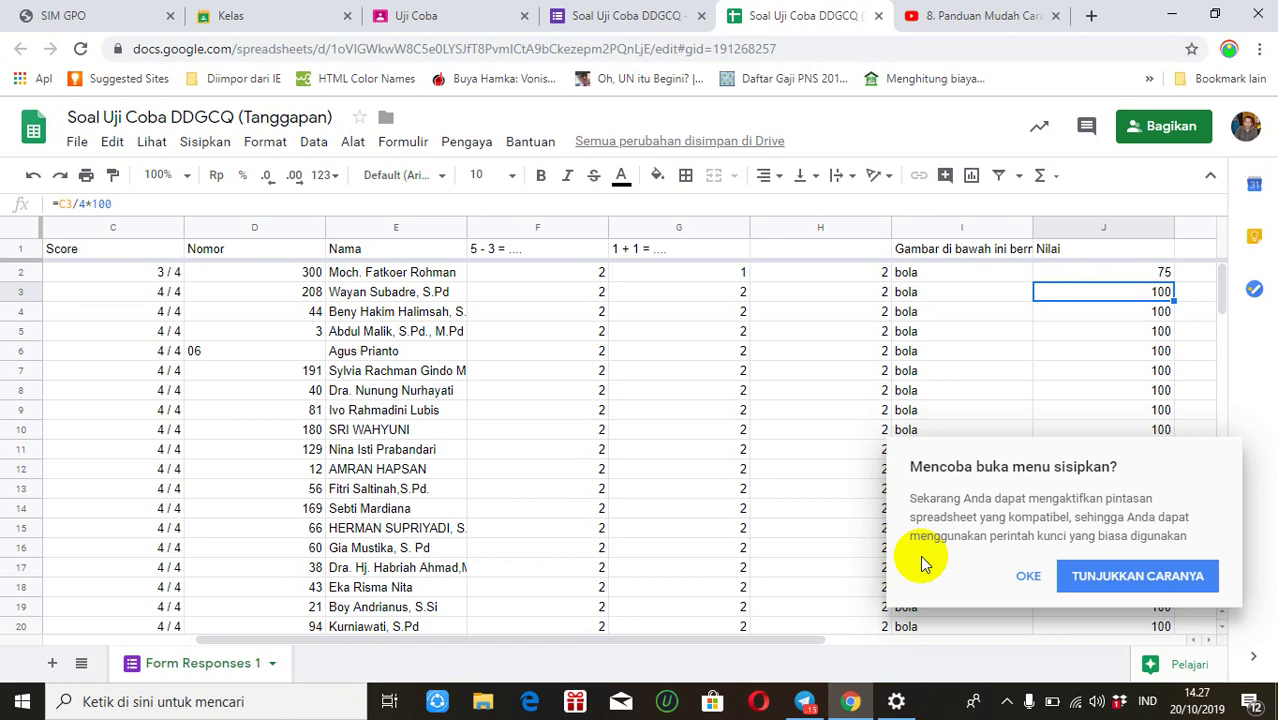
key("ctrl+plus")
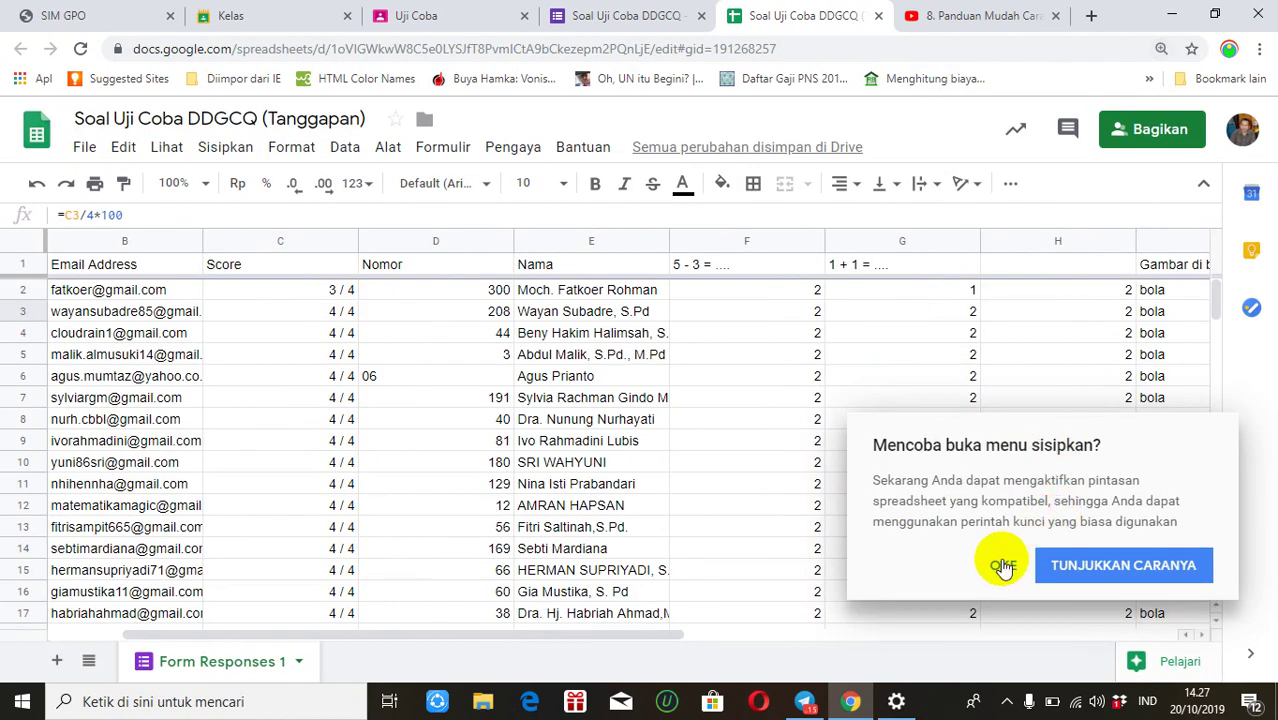
left_click(1003, 566)
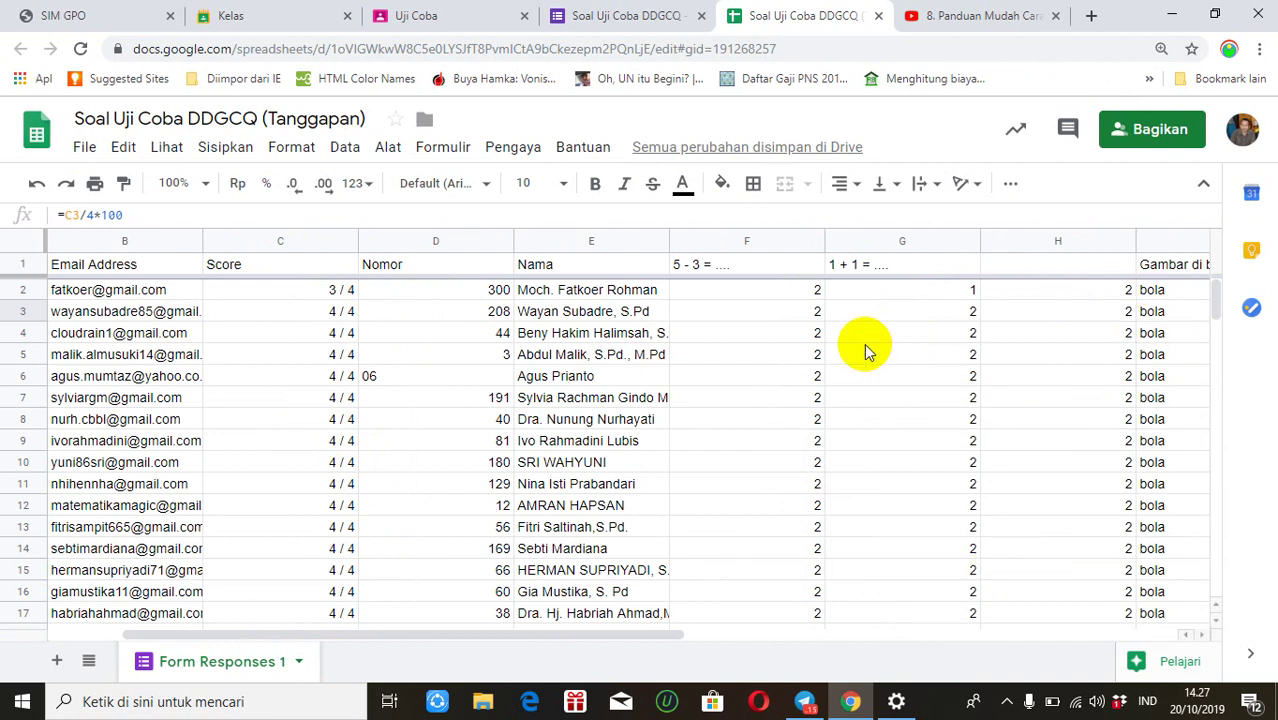
left_click(598, 310)
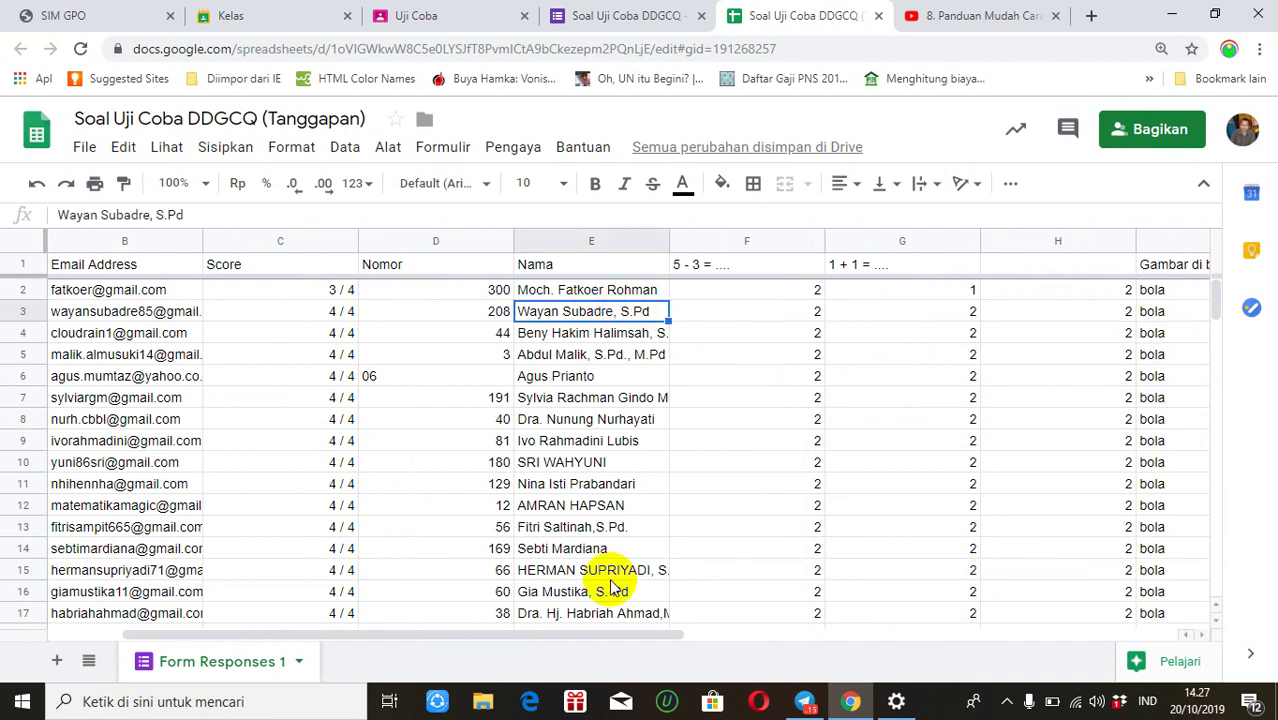
left_click_drag(628, 637, 662, 634)
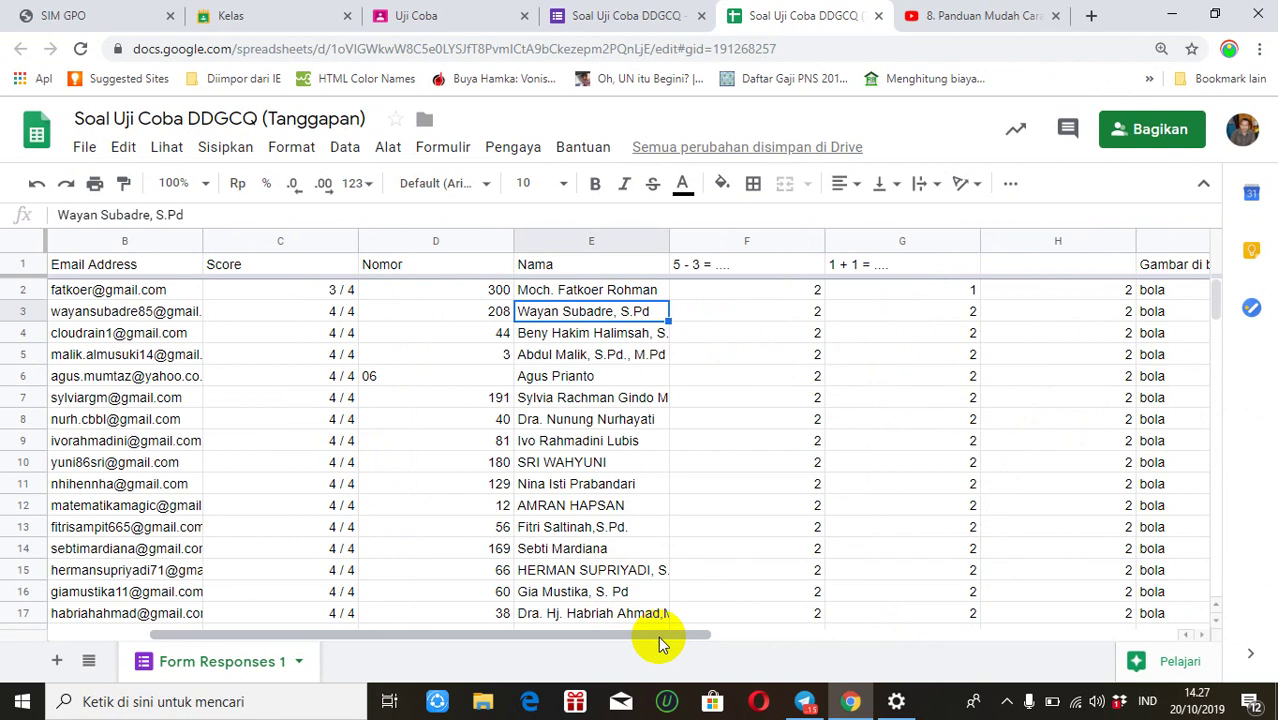
left_click(812, 636)
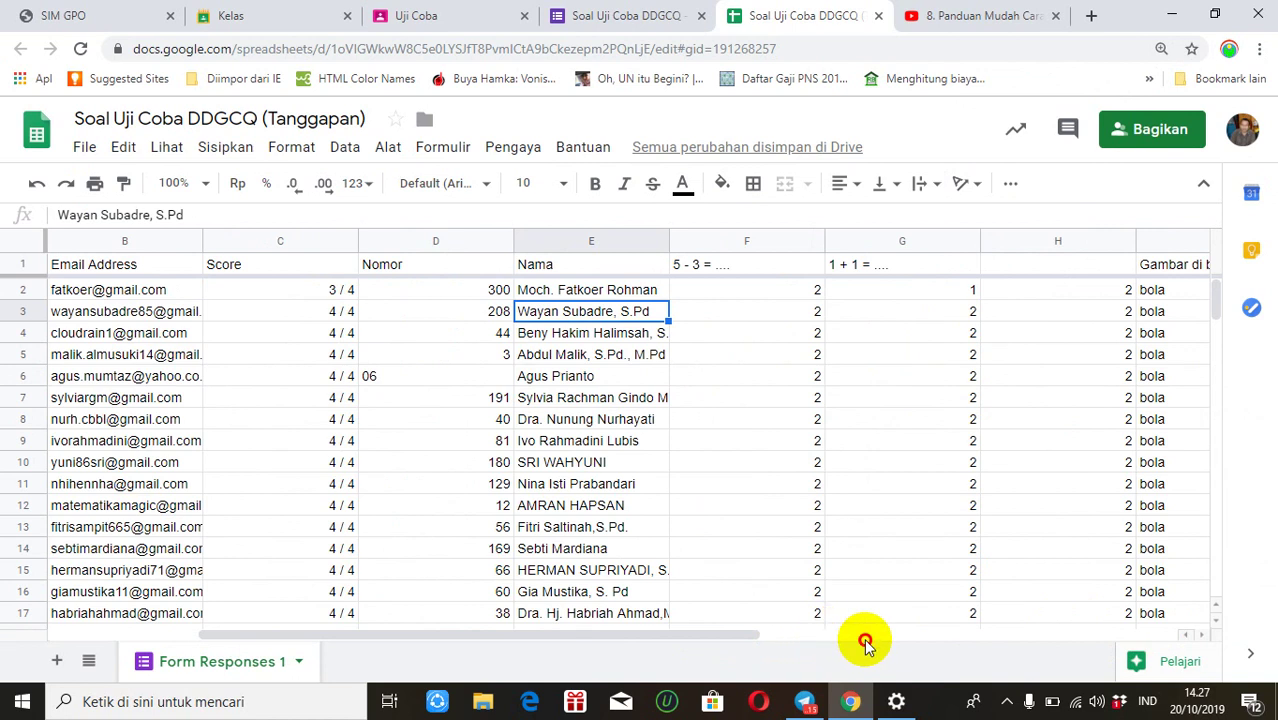
left_click_drag(713, 634, 848, 626)
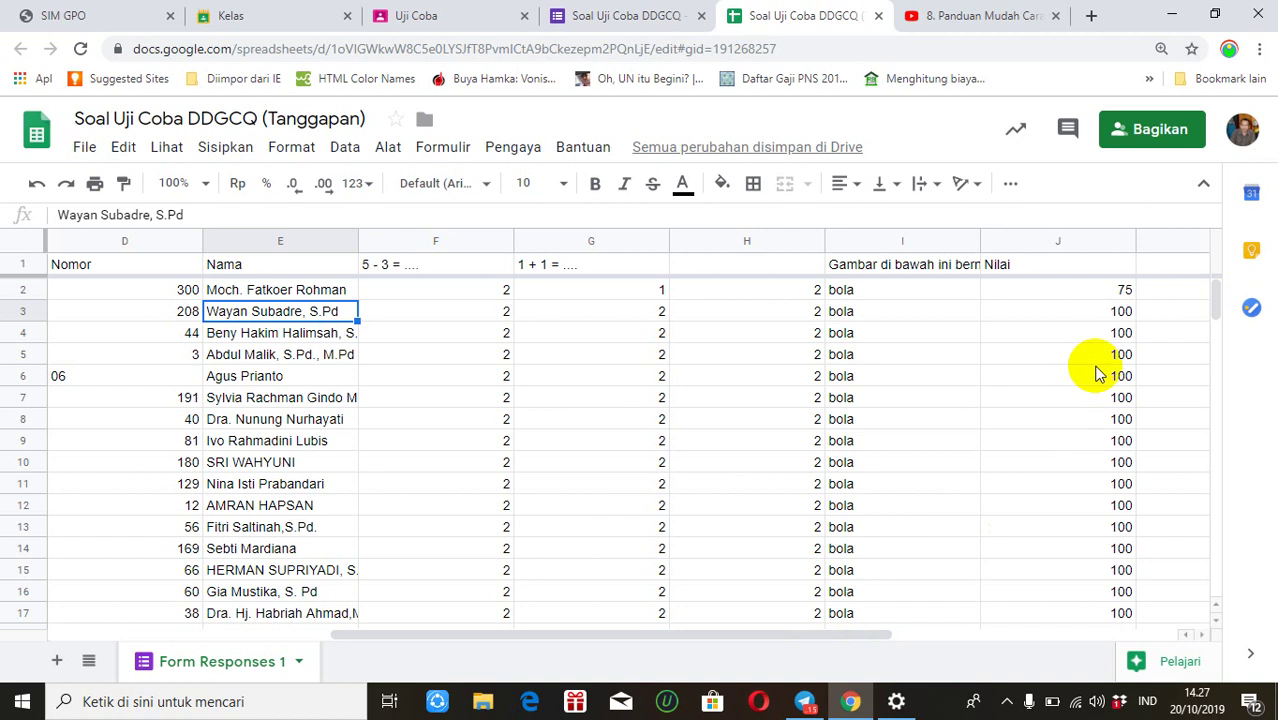
- Return to the Uji Coba assignment in Google Classroom and enter a grade of 100 for the student whose comment reads "Done."
left_click(420, 30)
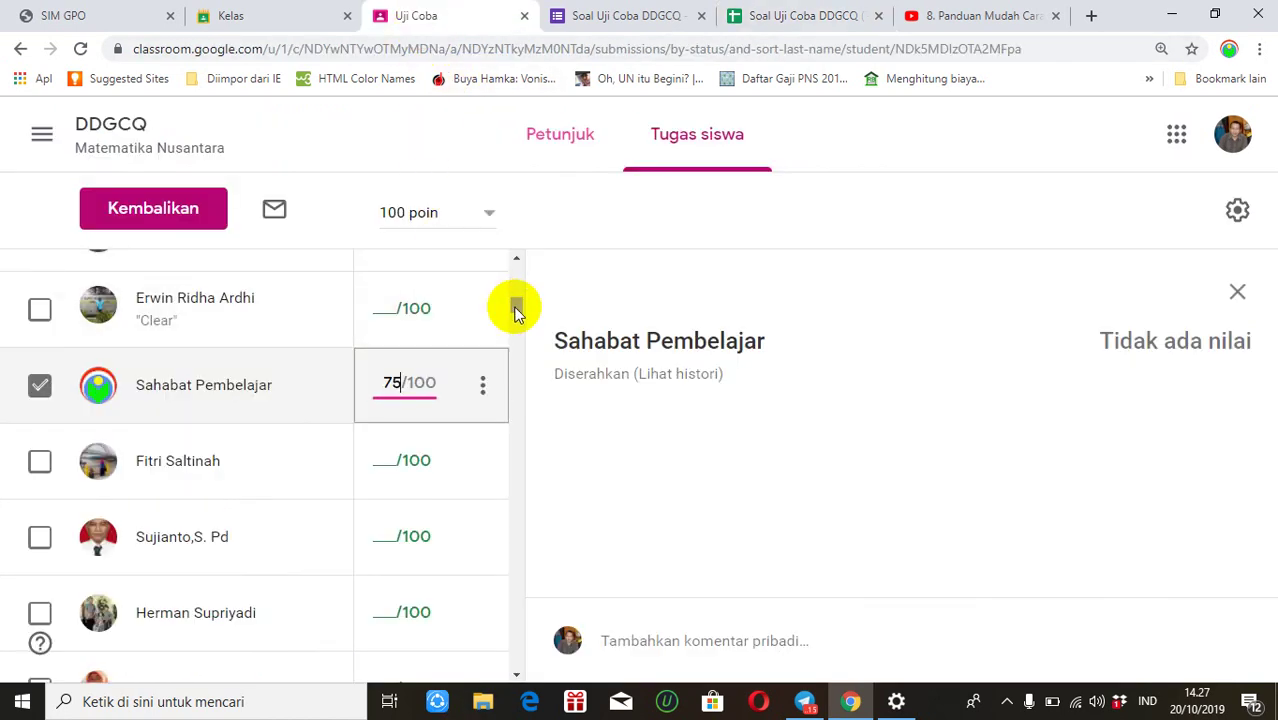
scroll(517, 310, "down", 2)
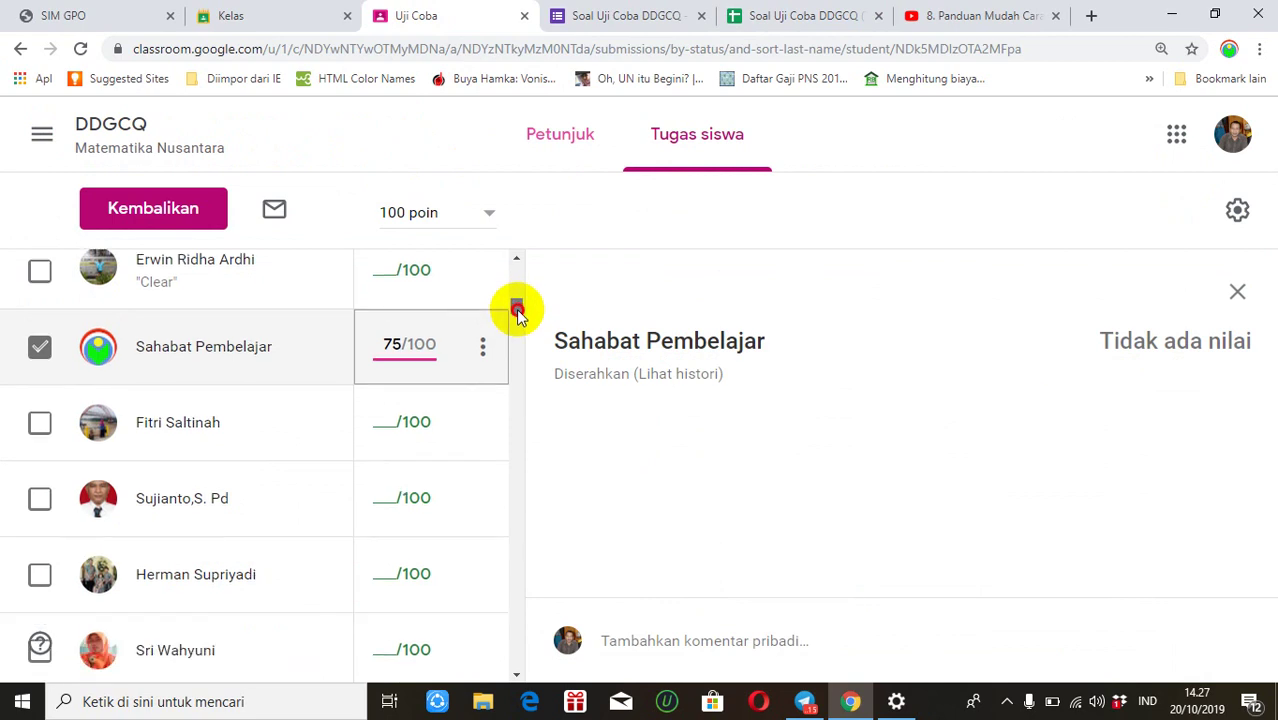
scroll(518, 306, "up", 4)
scroll(518, 304, "up", 5)
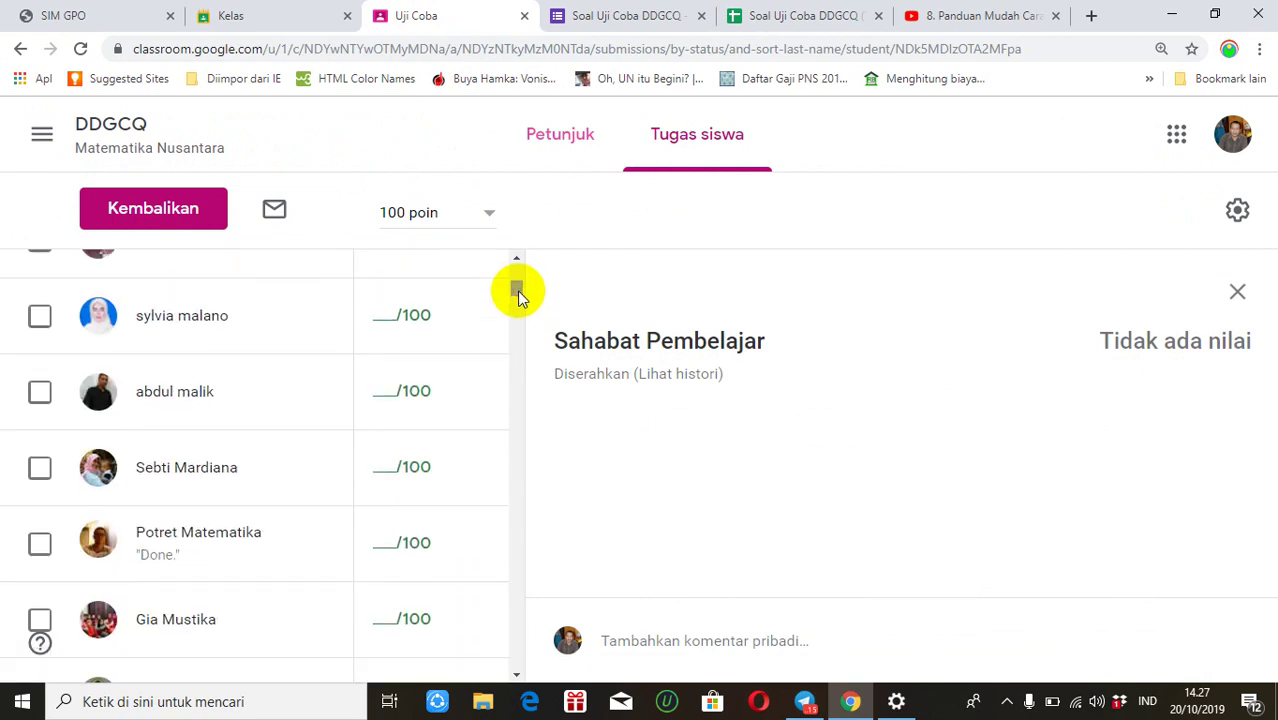
left_click(390, 543)
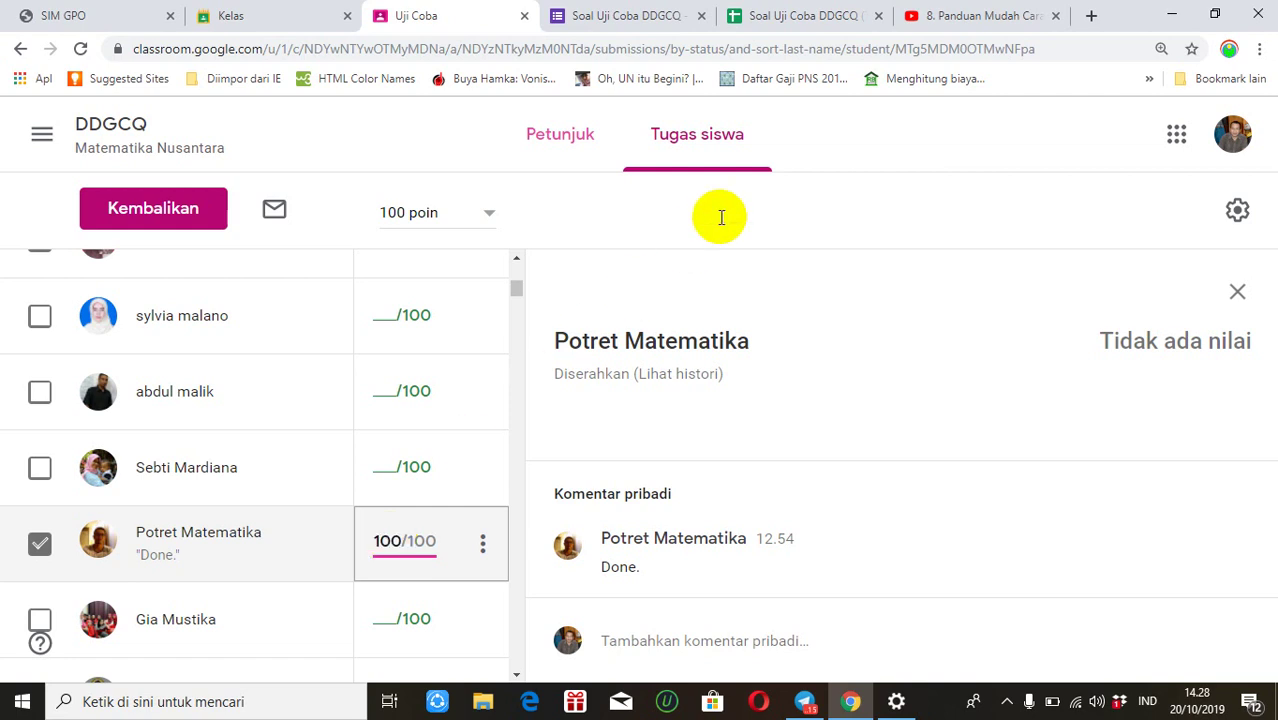
- Check the responses spreadsheet and the YouTube tutorial on giving and returning grades, and return to the Uji Coba assignment
left_click(790, 18)
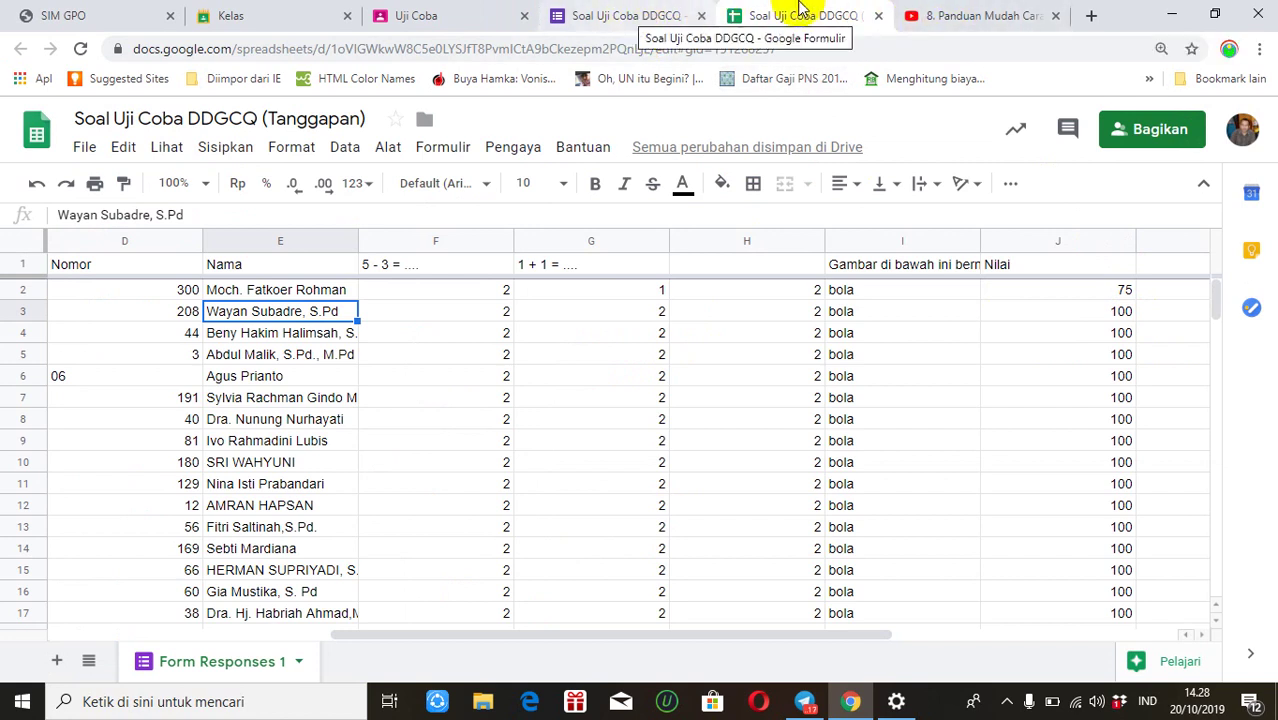
left_click(945, 15)
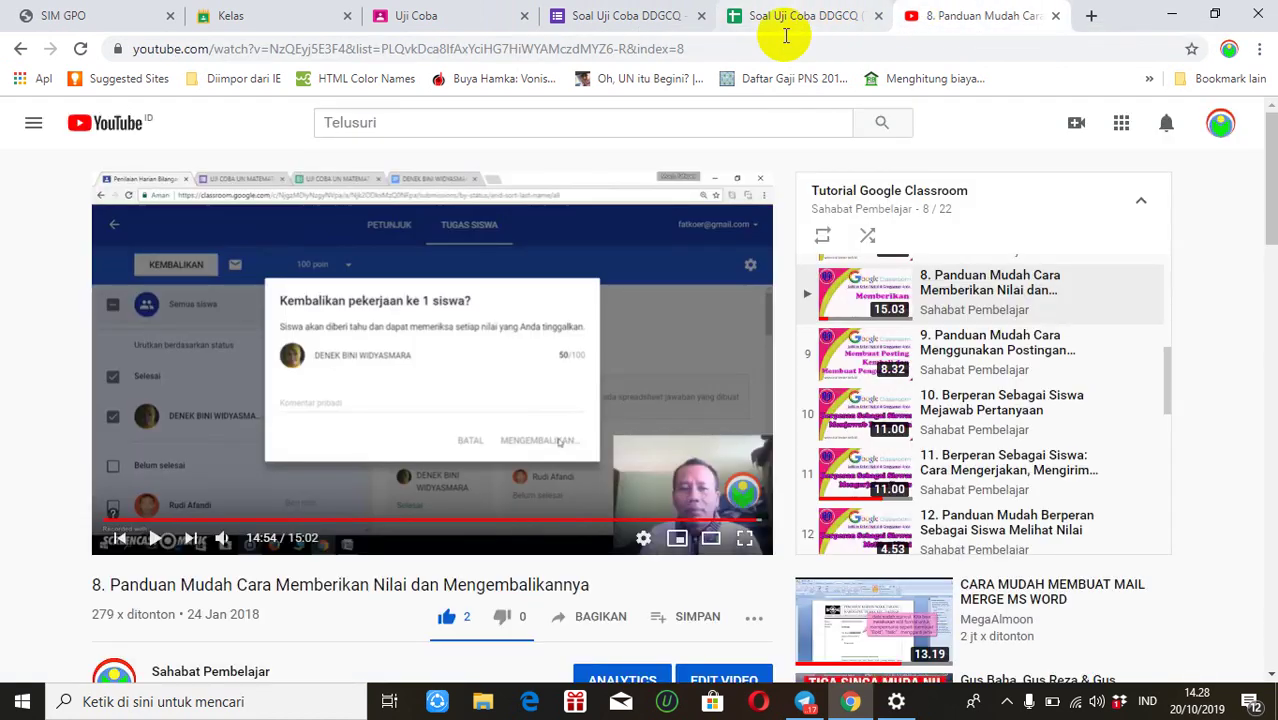
left_click(450, 20)
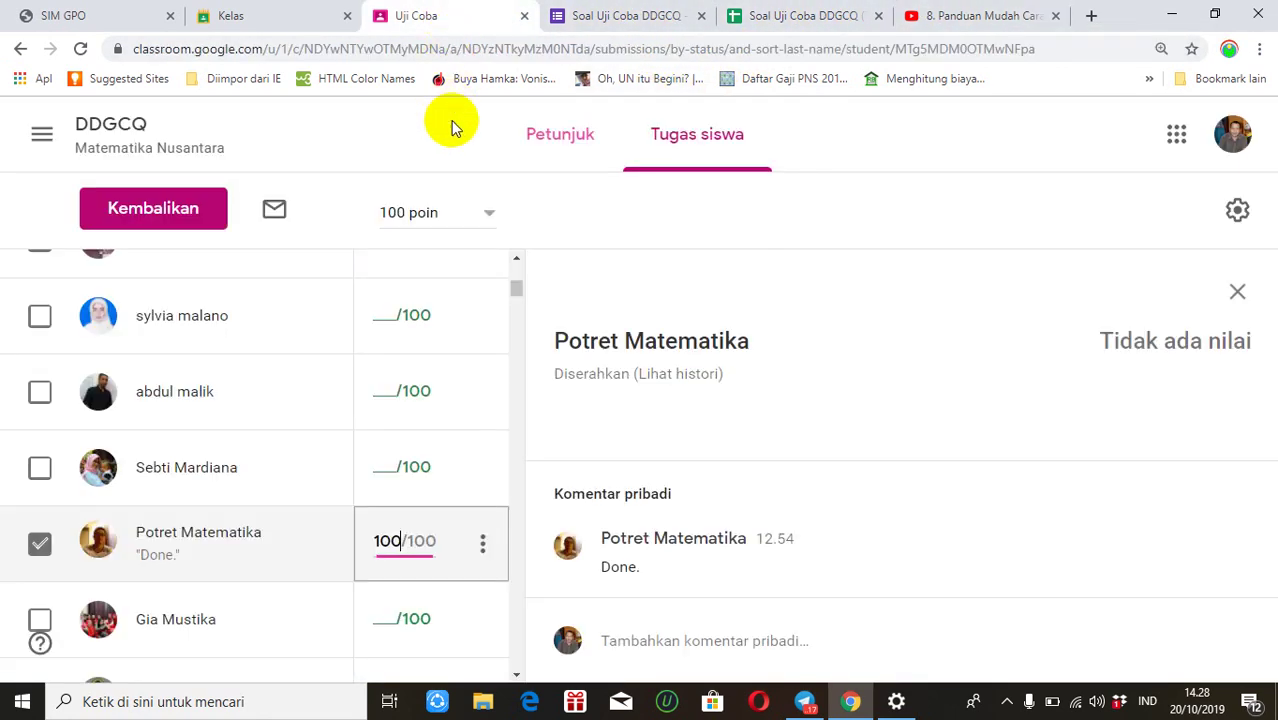
- Examine the student list across the Diserahkan and Ditugaskan groups to see who has submitted
left_click_drag(516, 286, 516, 313)
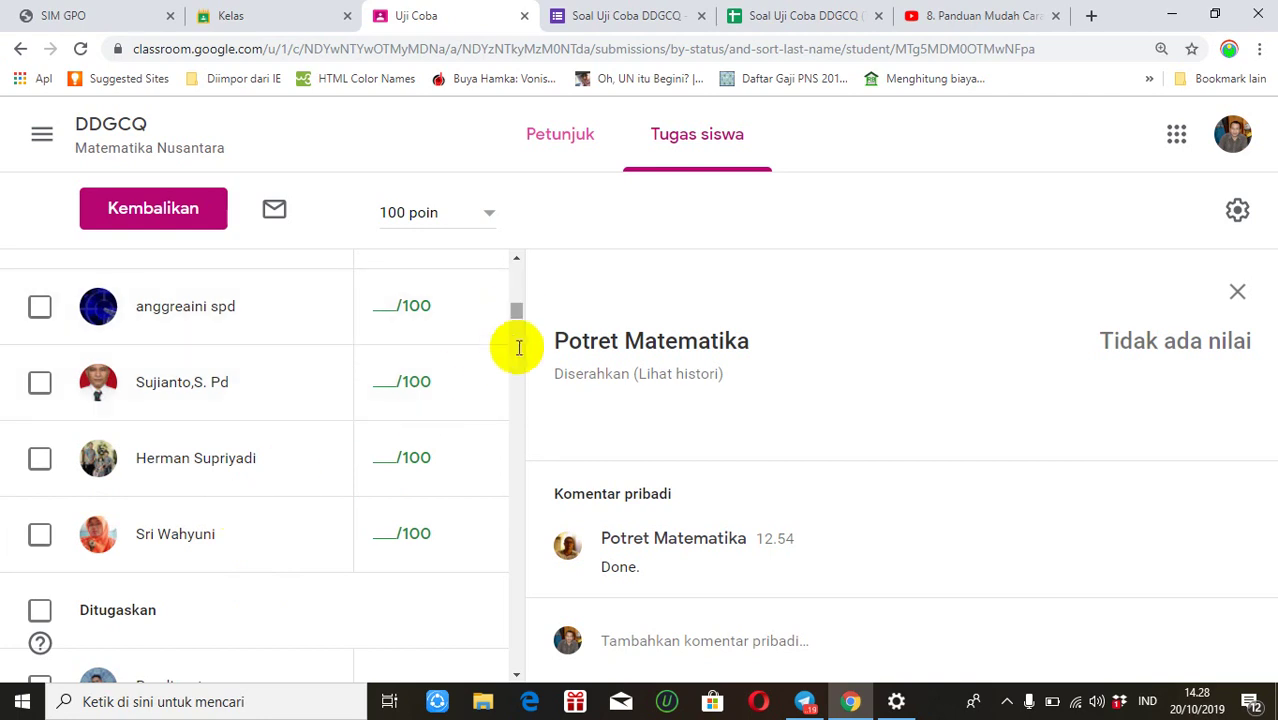
left_click_drag(516, 312, 513, 328)
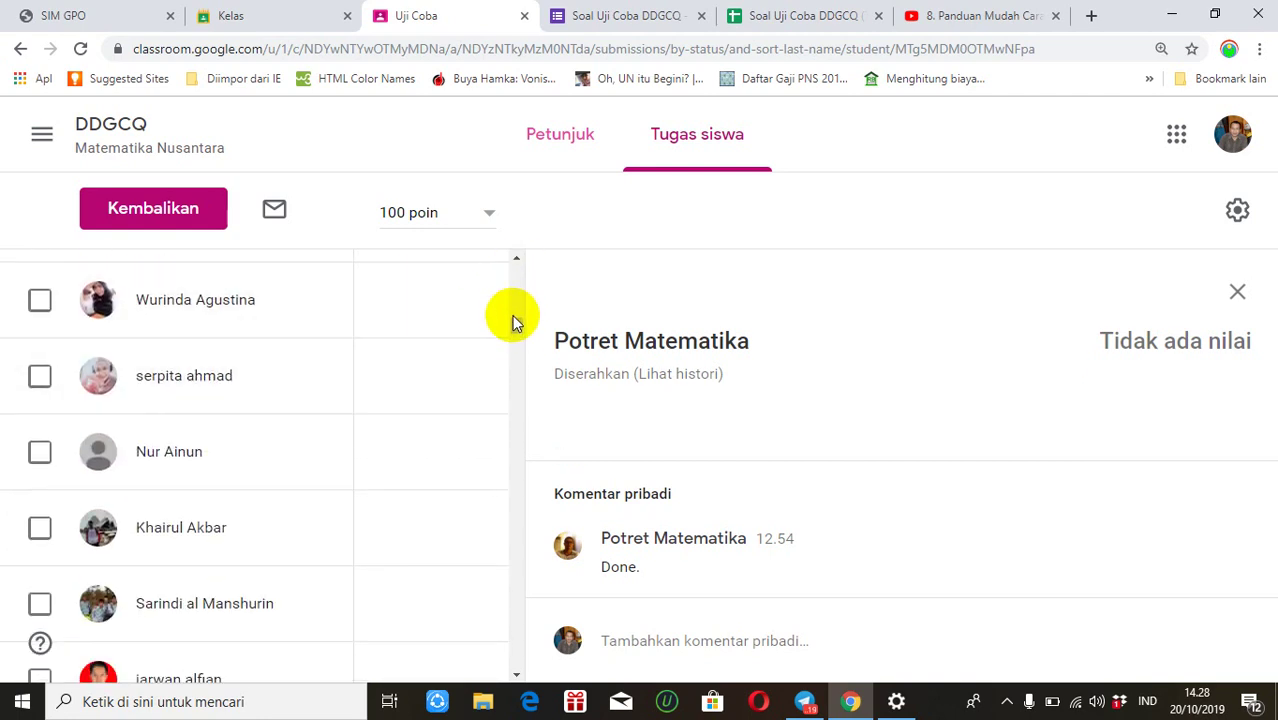
type("100")
left_click_drag(516, 283, 516, 270)
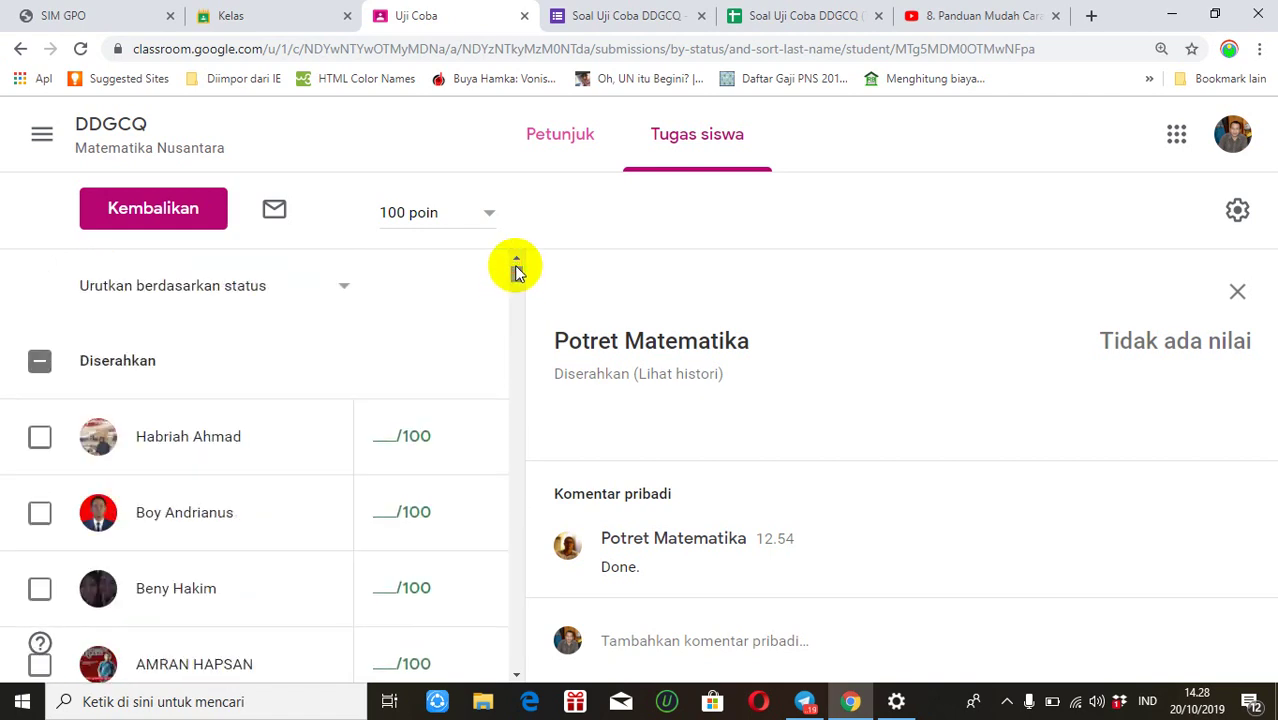
left_click_drag(516, 277, 516, 309)
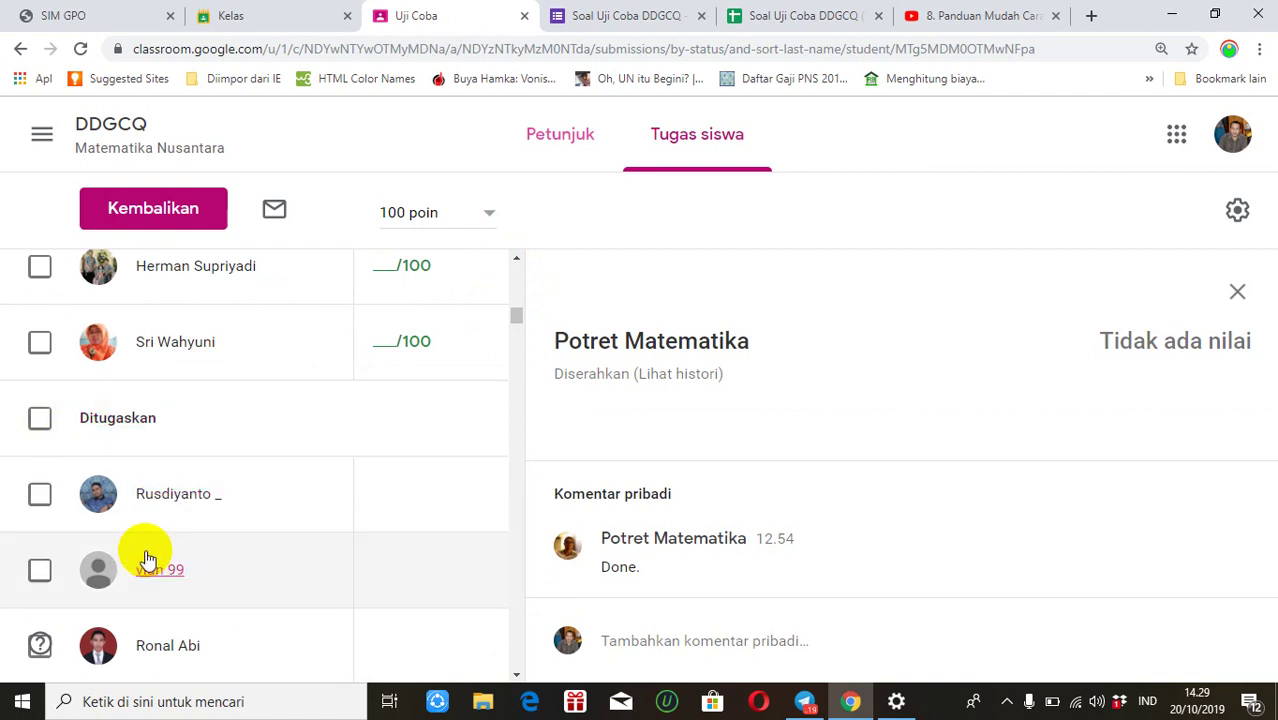
left_click_drag(517, 318, 514, 272)
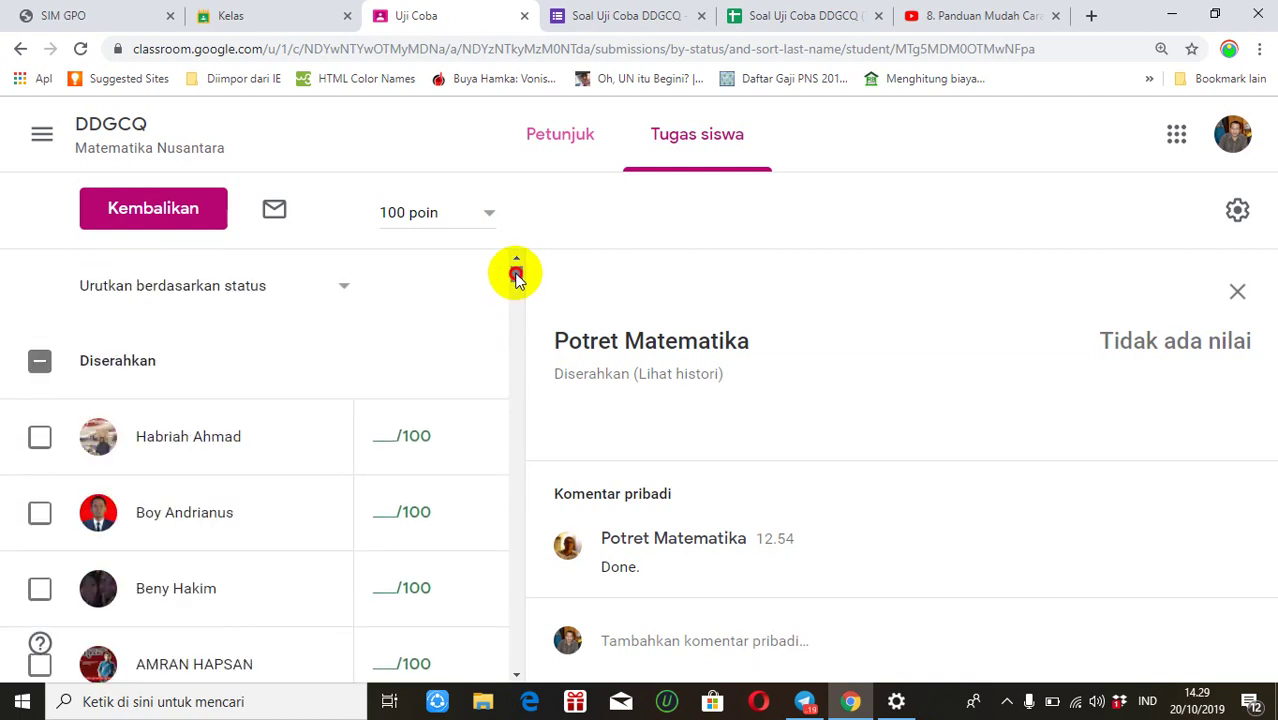
- Enter a grade of 100 for each of the first three students in the Diserahkan group
left_click(391, 437)
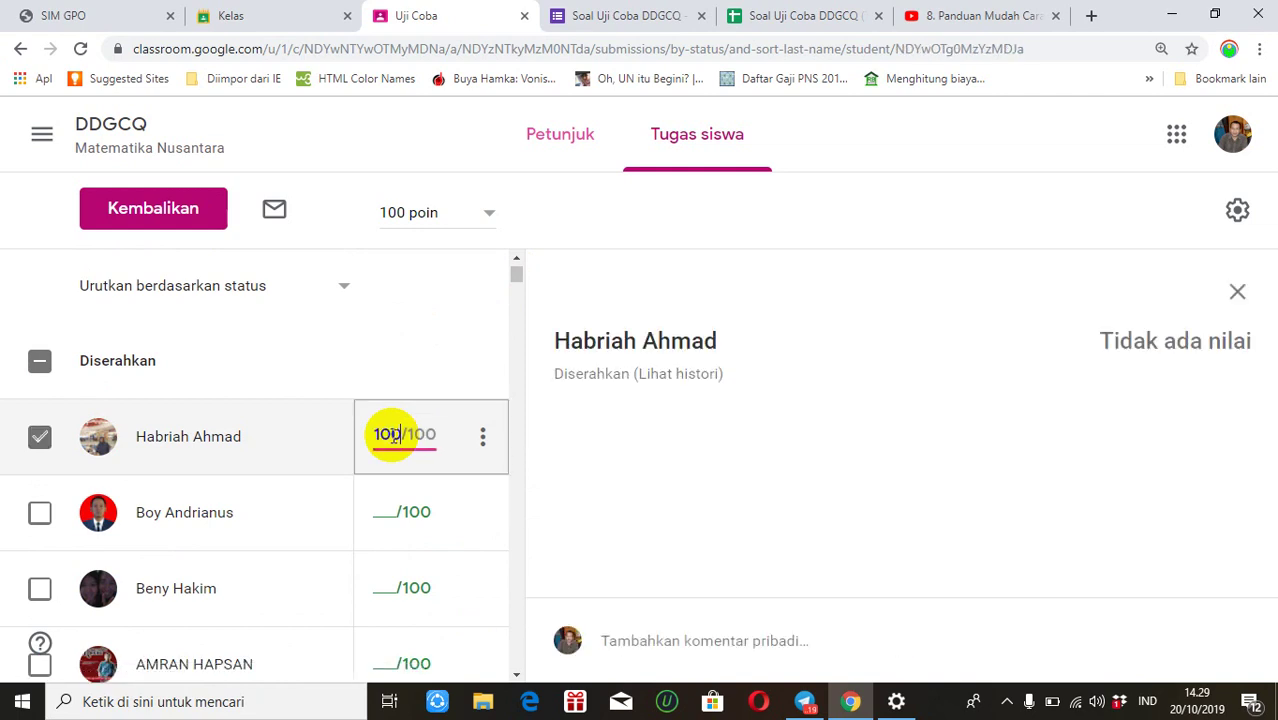
key("Return")
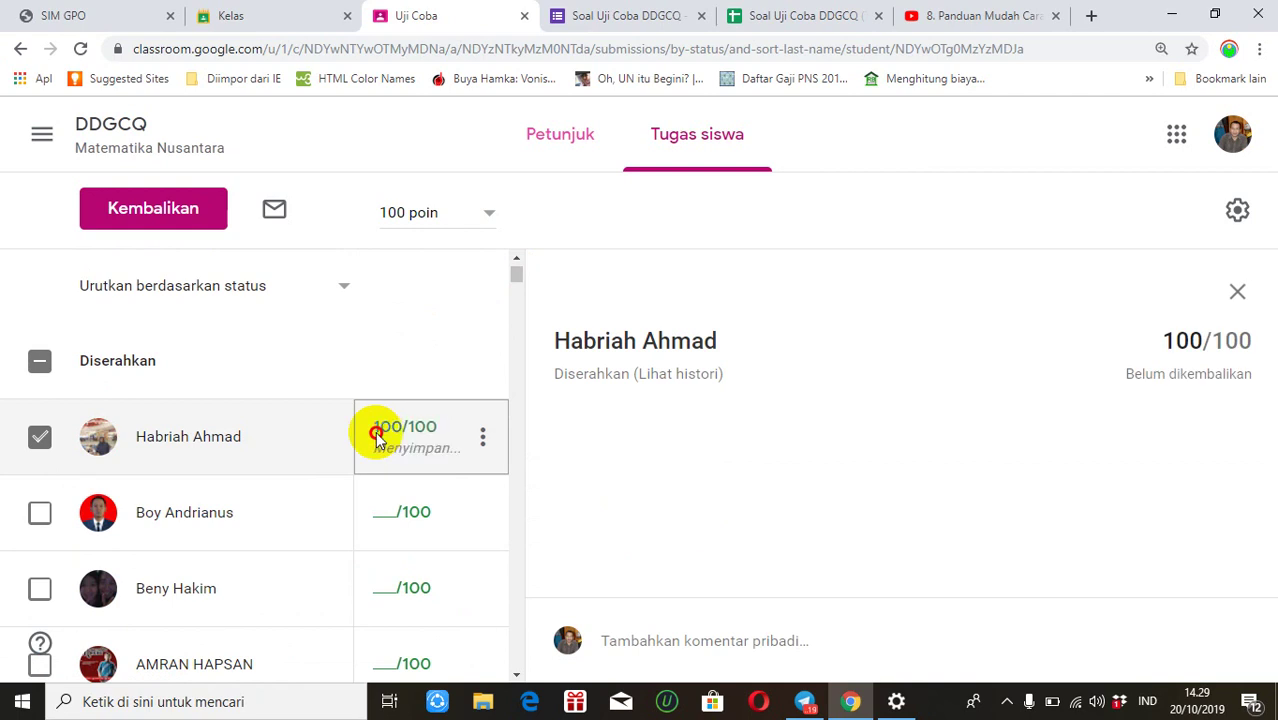
left_click(381, 512)
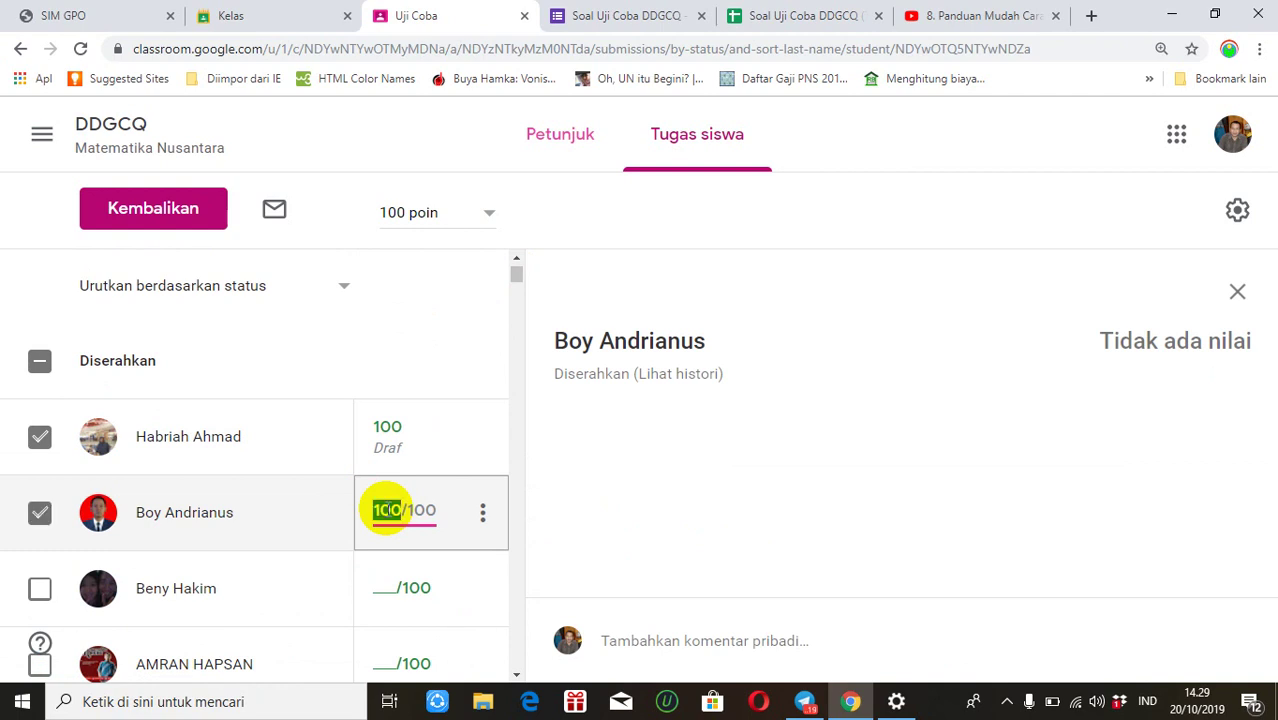
left_click(396, 590)
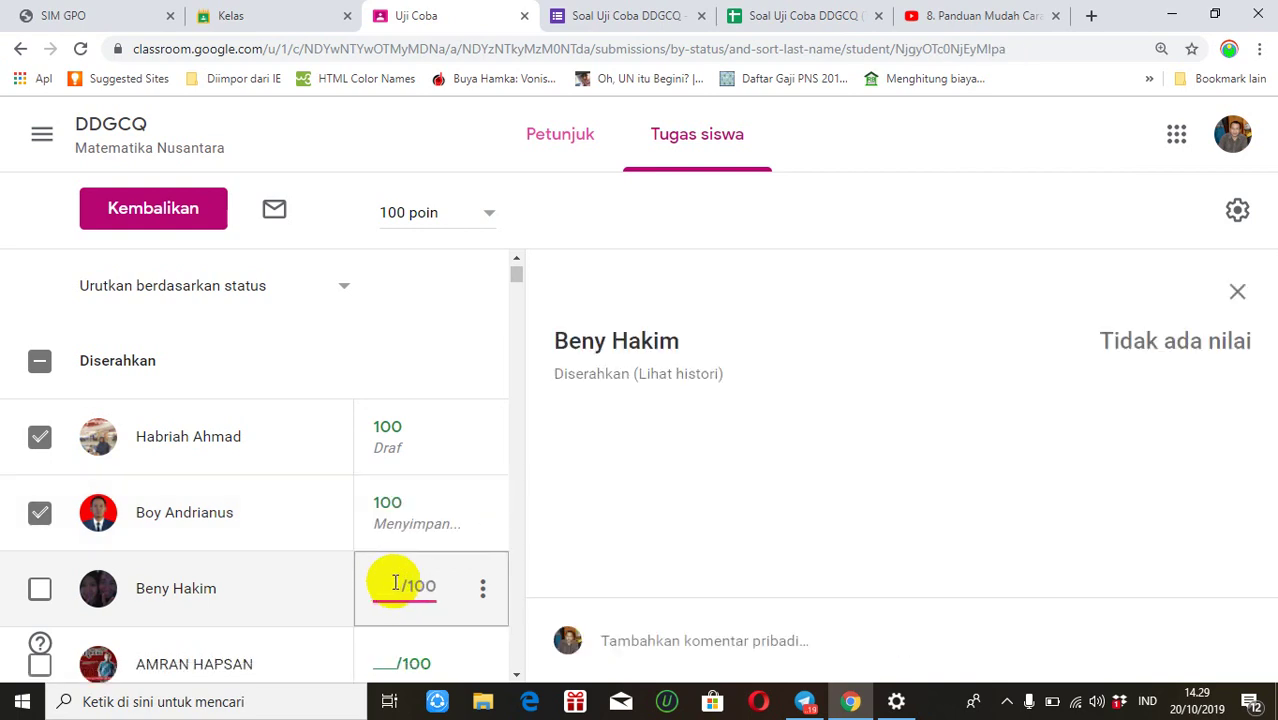
type("100")
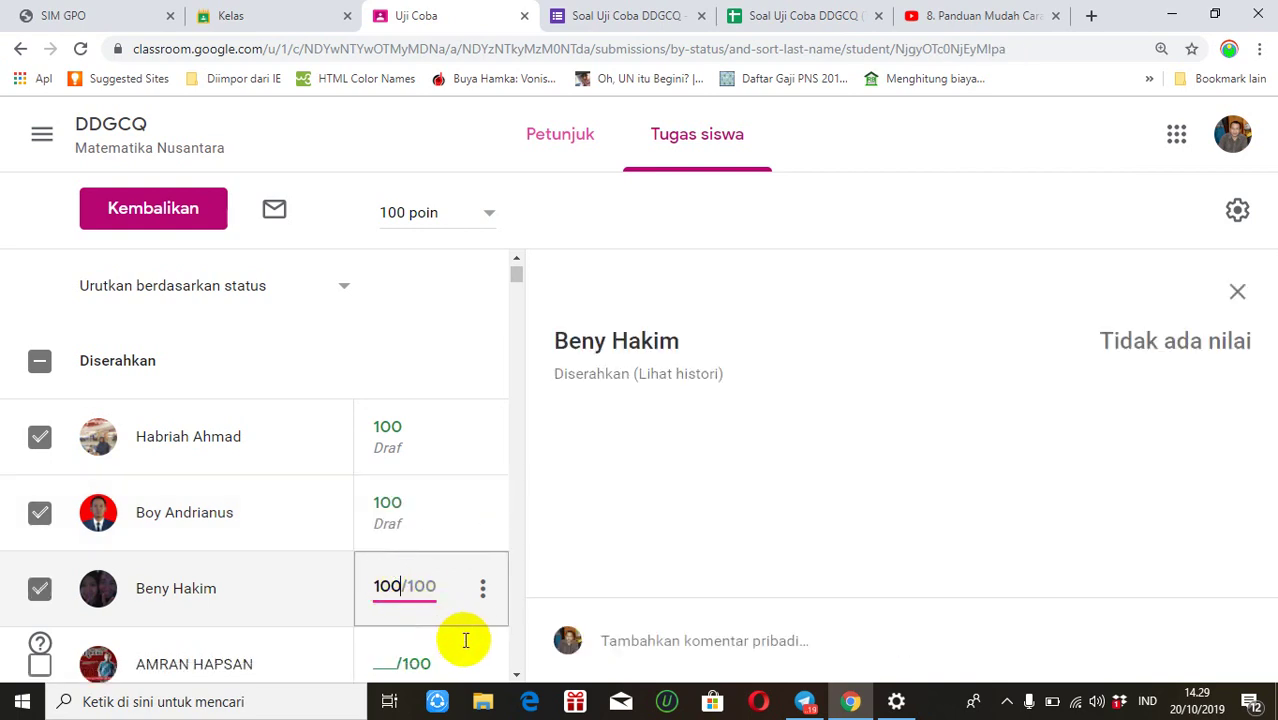
- Enter a grade of 100 for the fourth and fifth students in the Diserahkan group
scroll(518, 675, "down", 2)
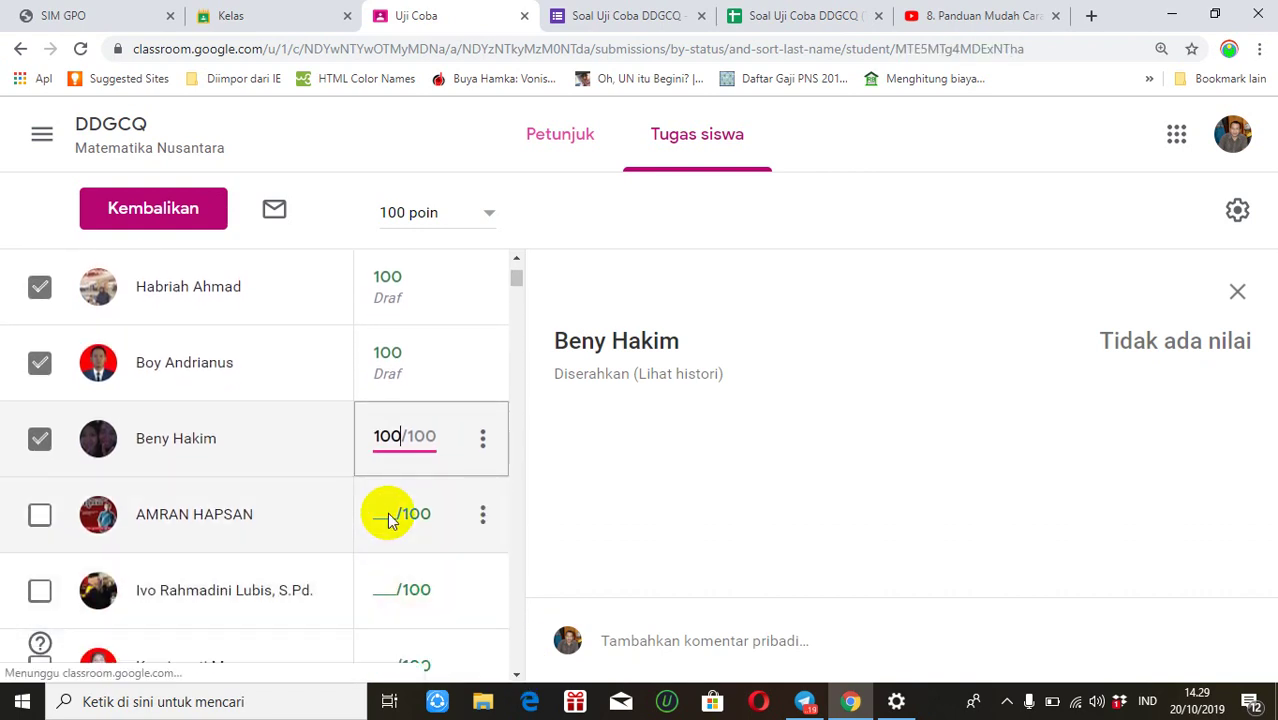
left_click(388, 515)
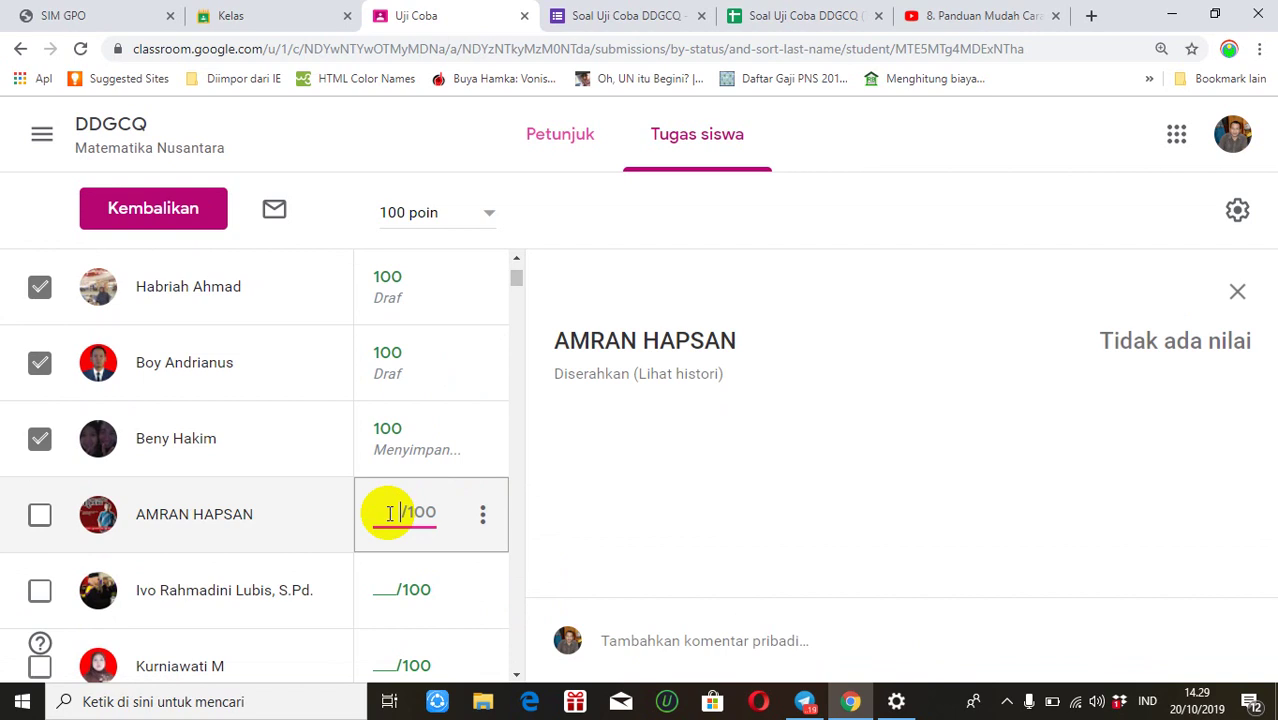
type("100")
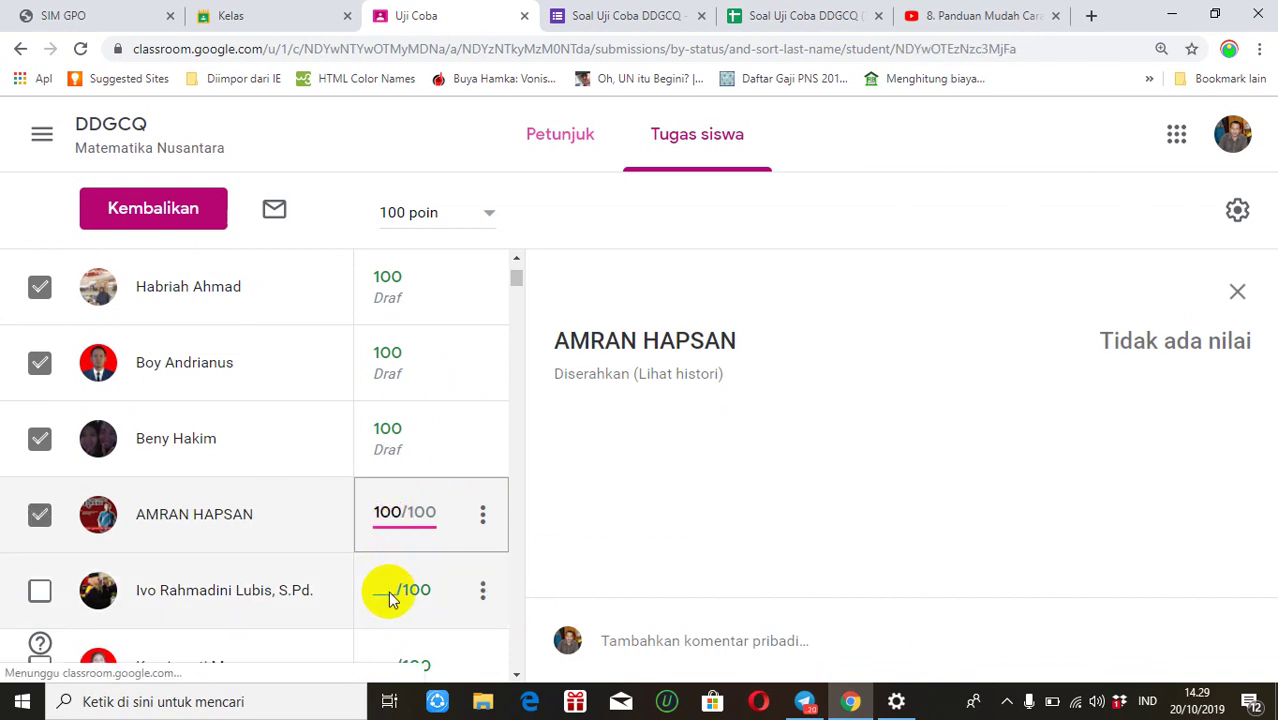
left_click(389, 594)
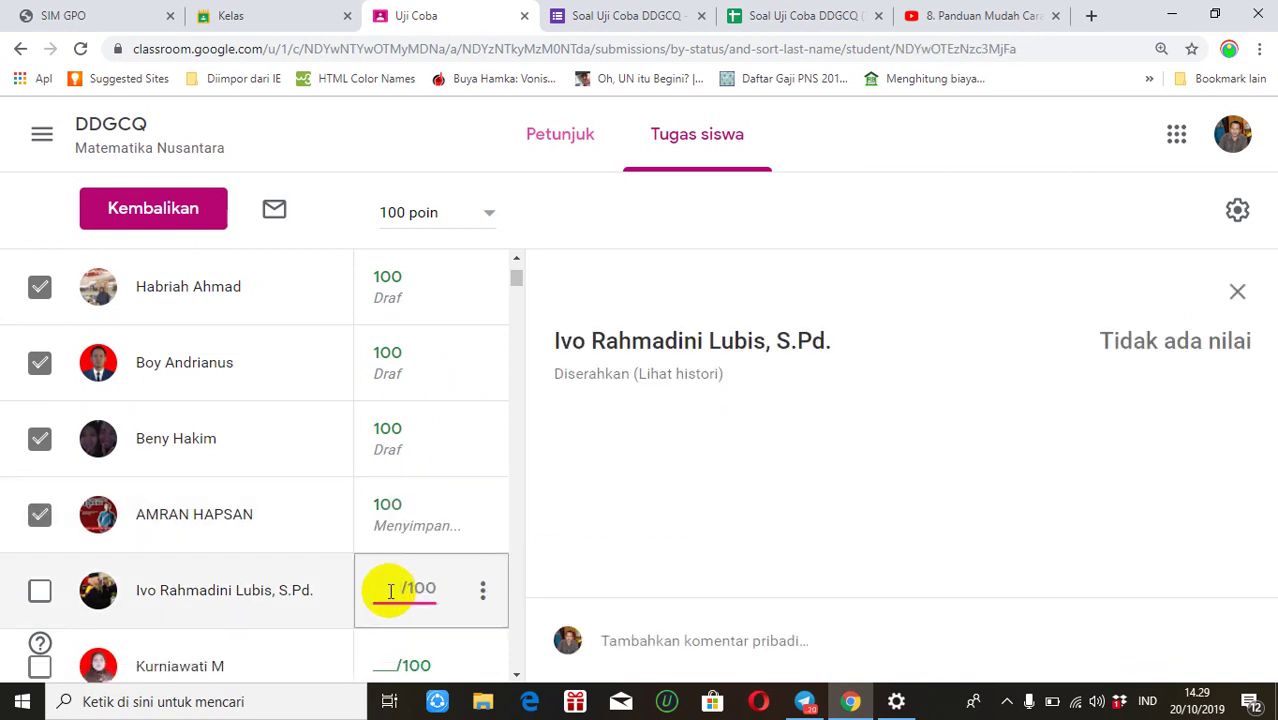
type("100")
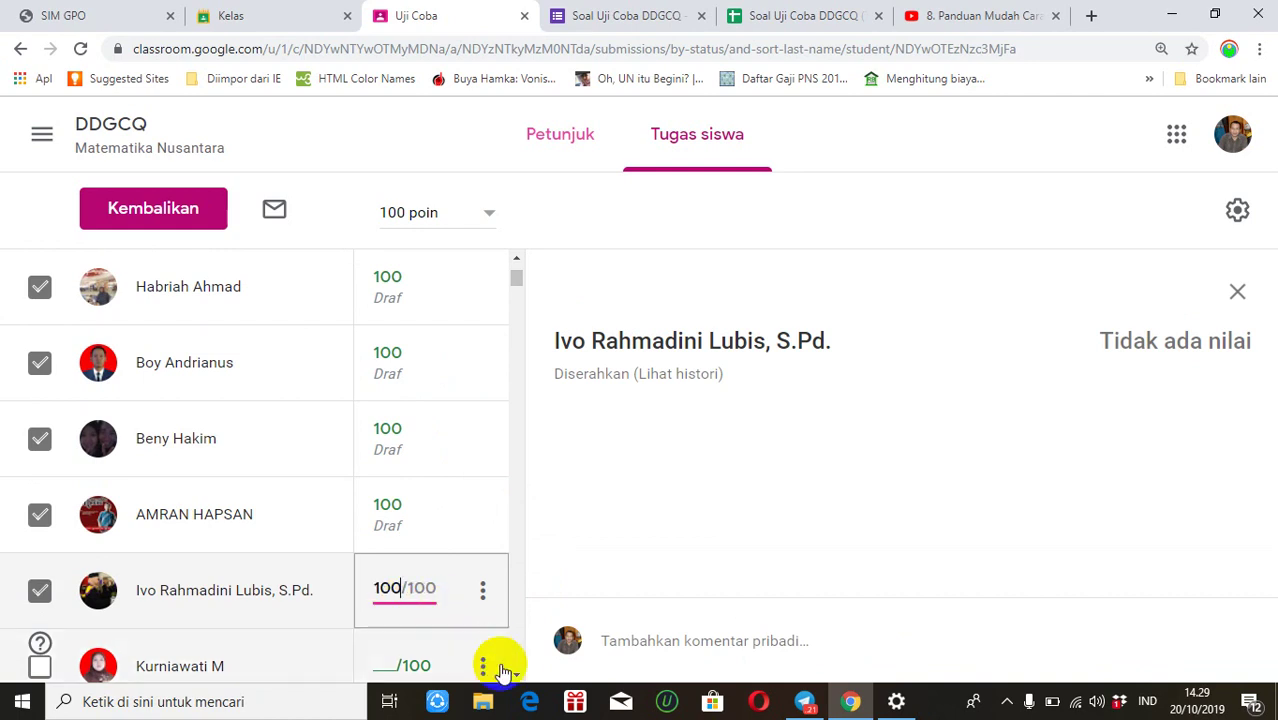
- Enter a grade of 100 for the sixth and seventh students in the Diserahkan group
left_click(516, 675)
left_click(516, 675)
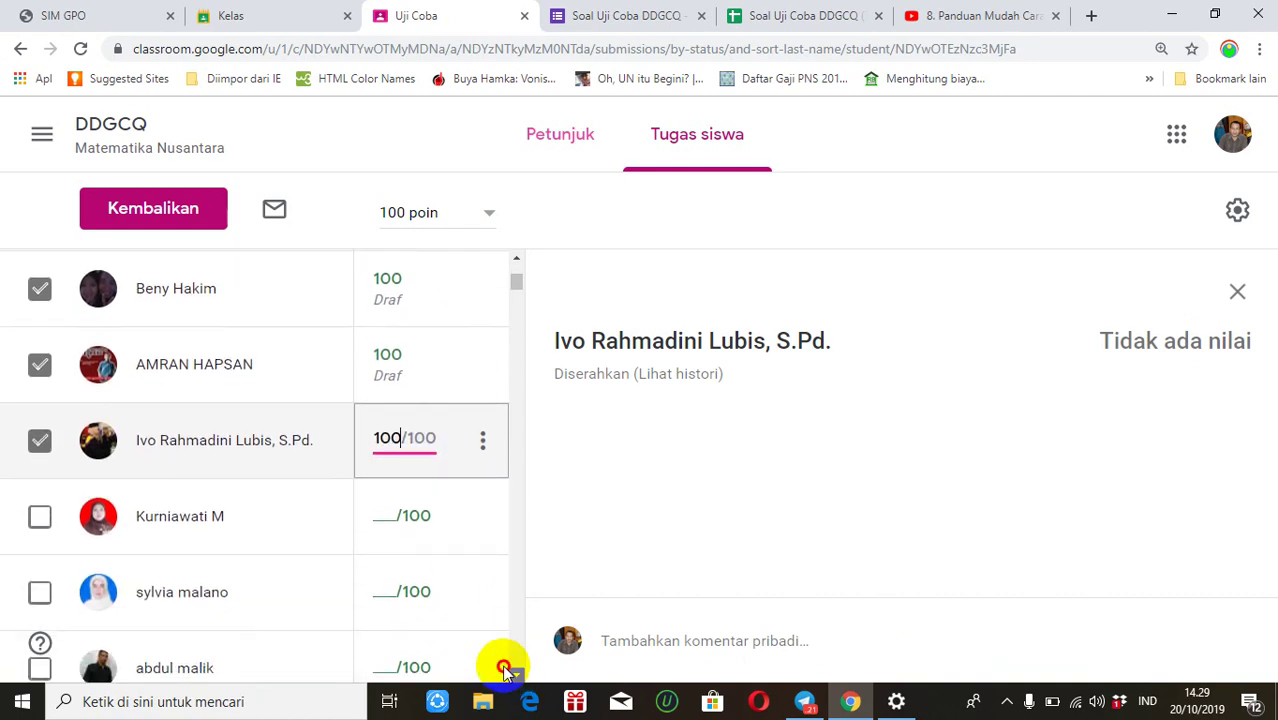
left_click(387, 524)
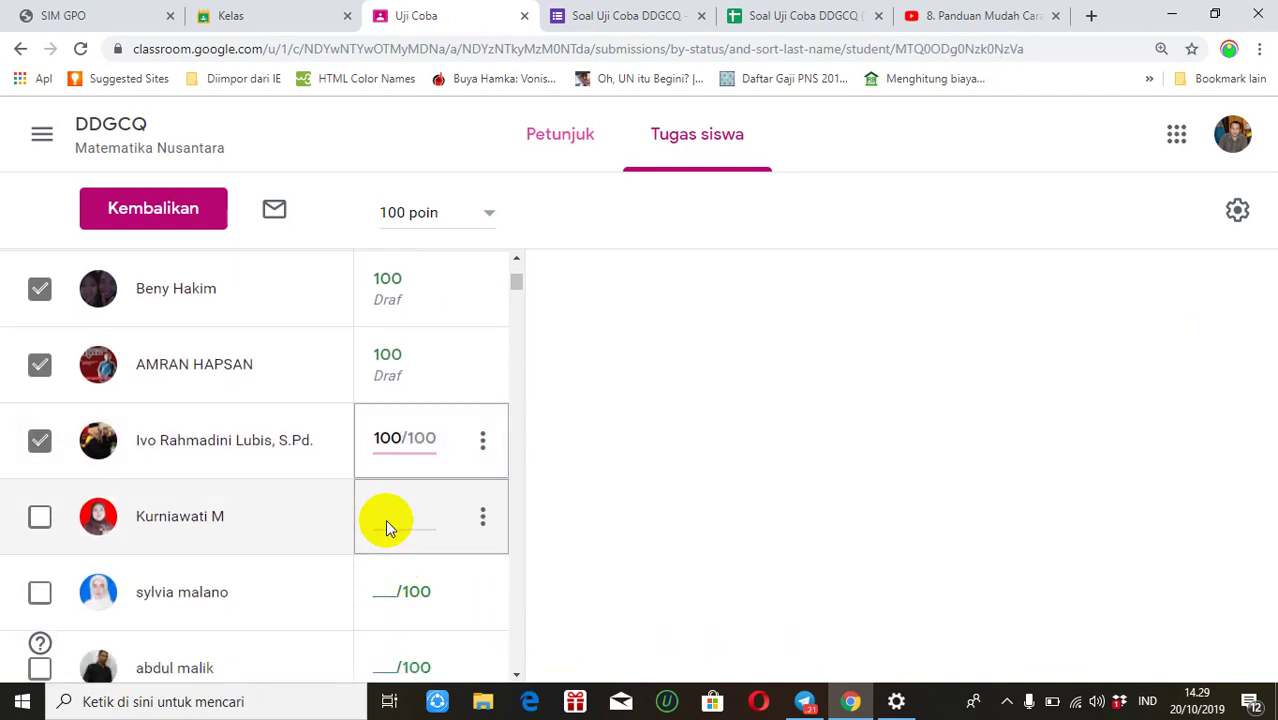
type("100")
left_click(389, 592)
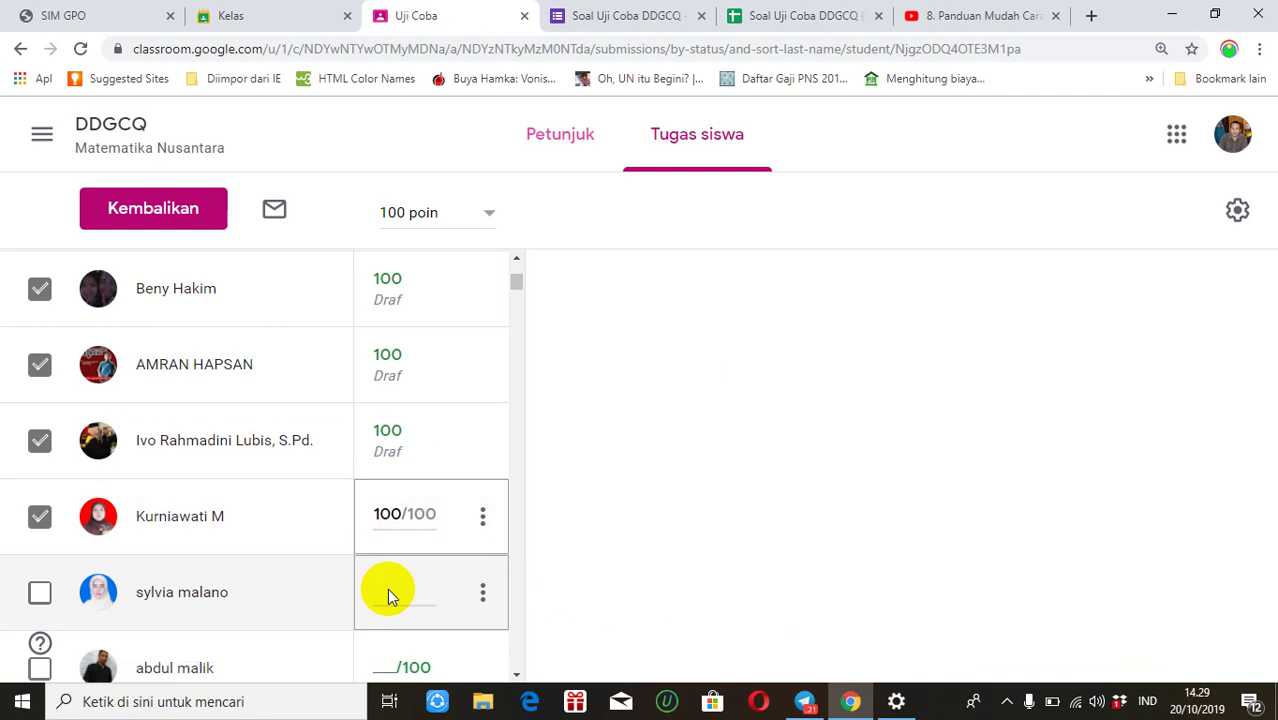
type("100")
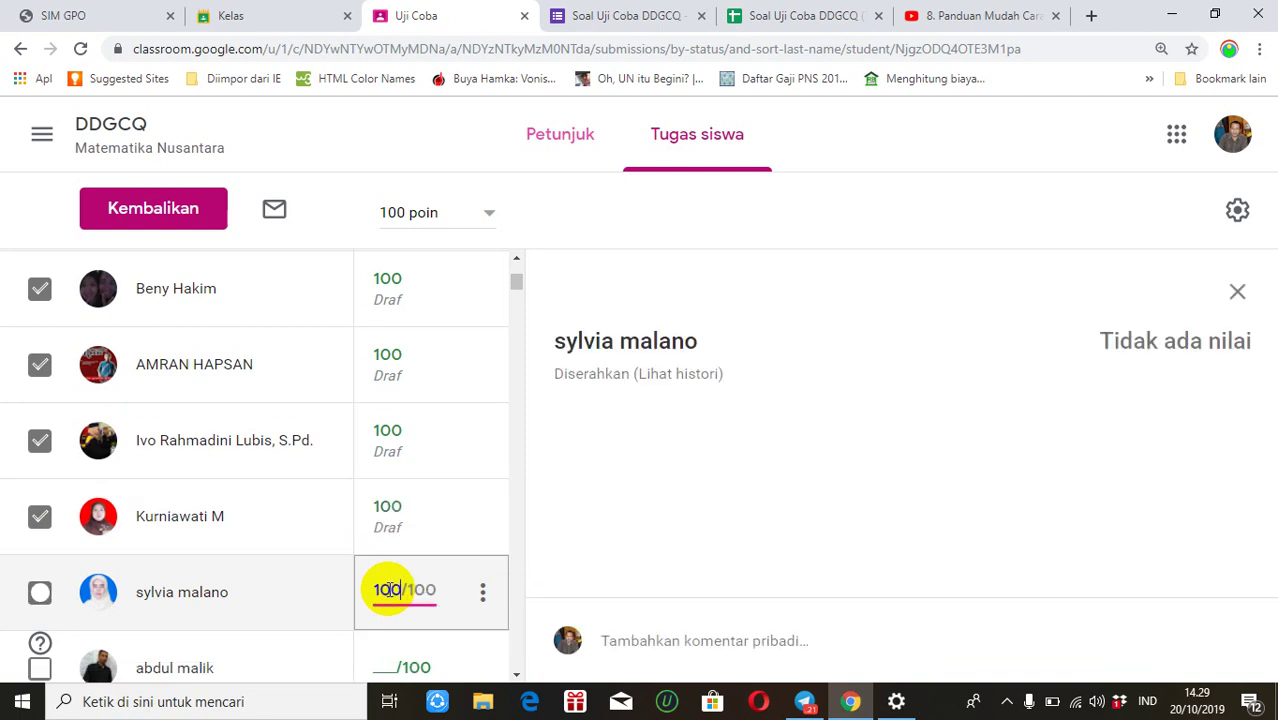
- Enter a grade of 100 for the eighth and ninth students in the Diserahkan group
left_click(516, 678)
scroll(513, 670, "down", 2)
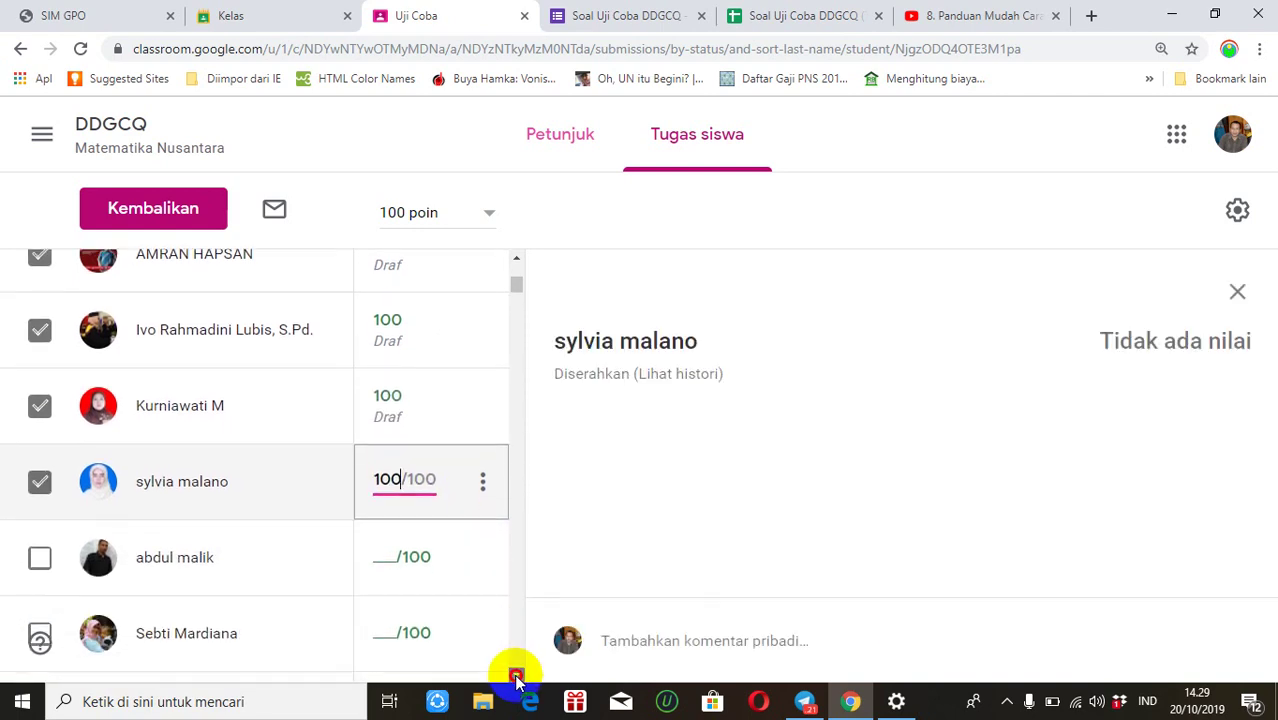
left_click(386, 482)
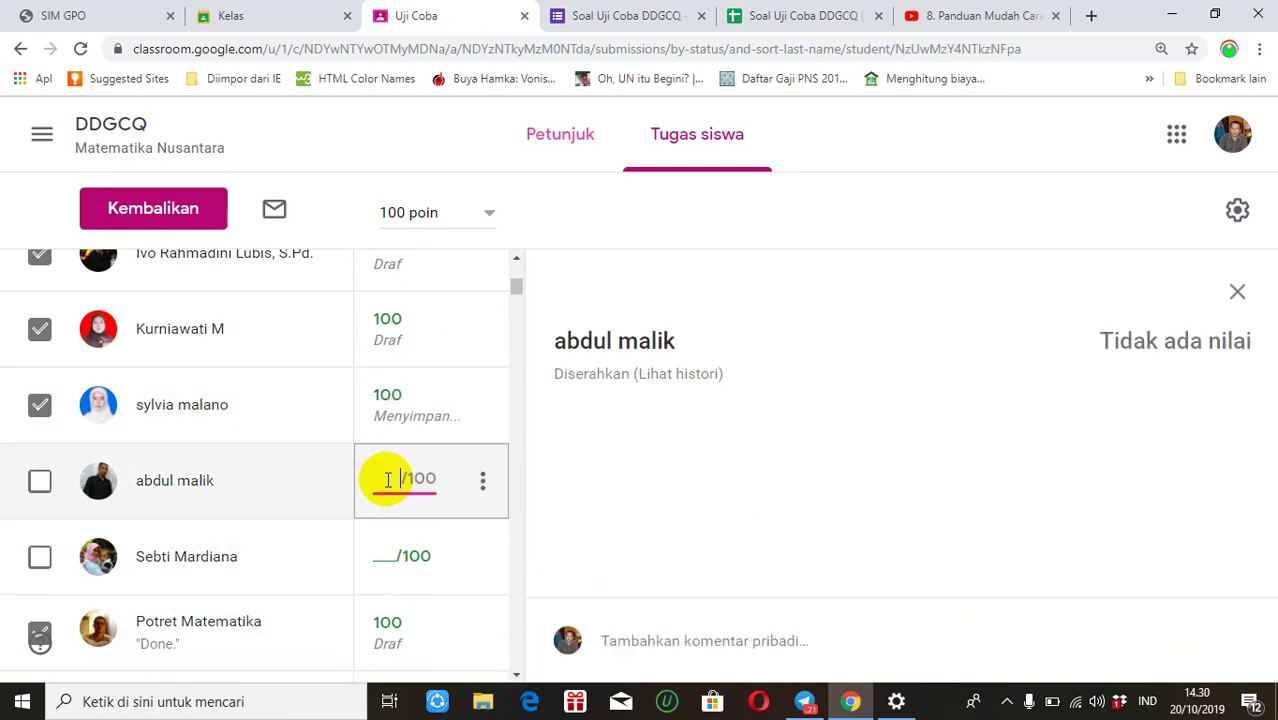
type("100")
left_click(388, 556)
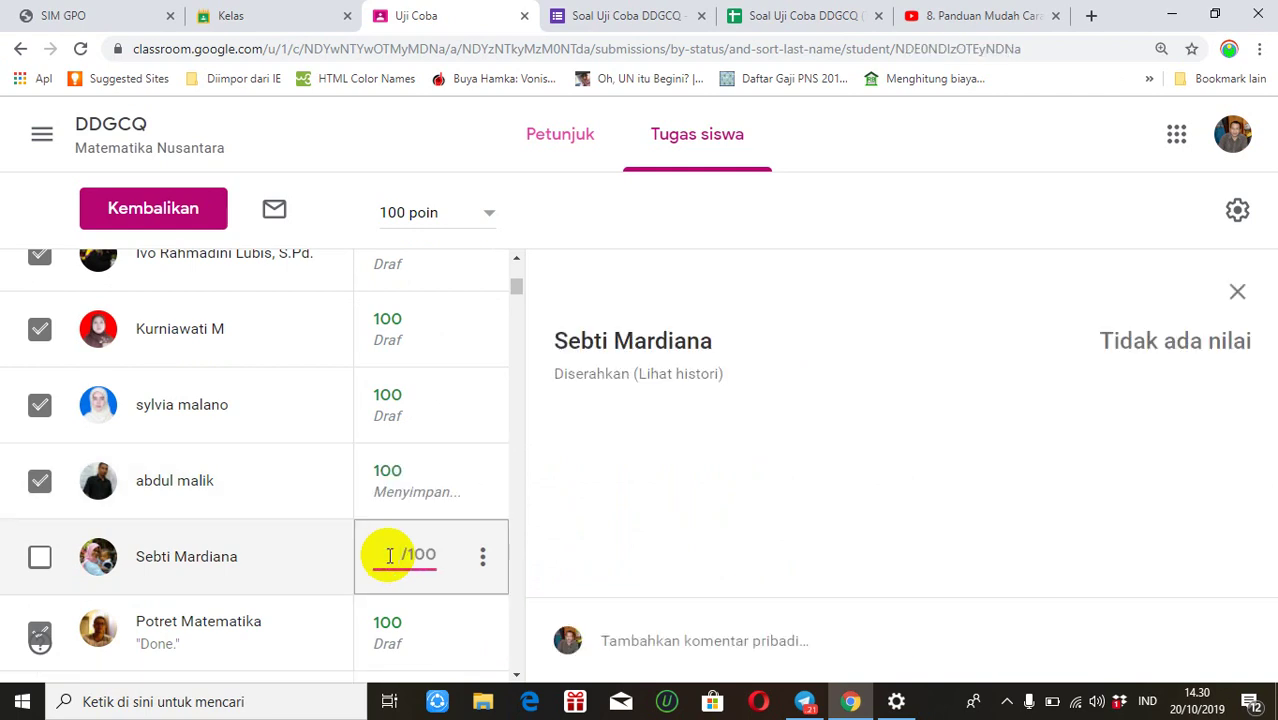
type("100")
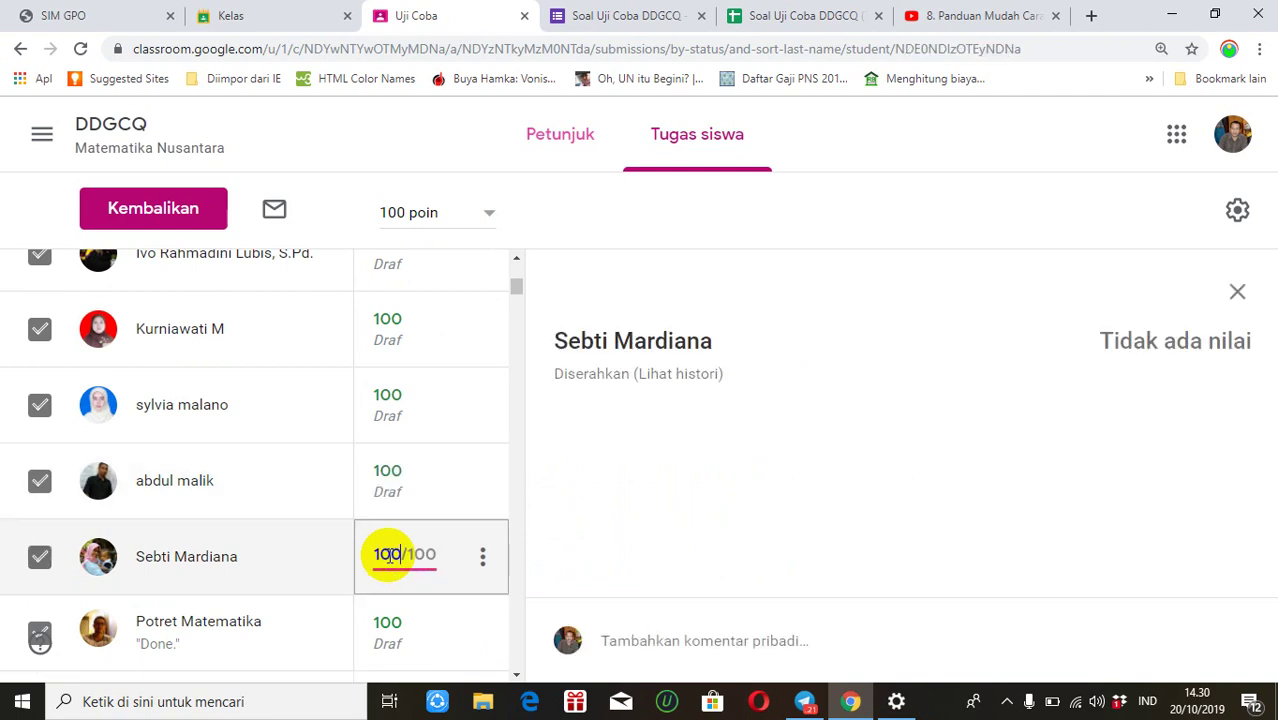
- Enter a grade of 100 for each of the three ungraded students directly below Potret Matematika in the Diserahkan group
left_click(516, 675)
left_click(516, 675)
left_click(517, 677)
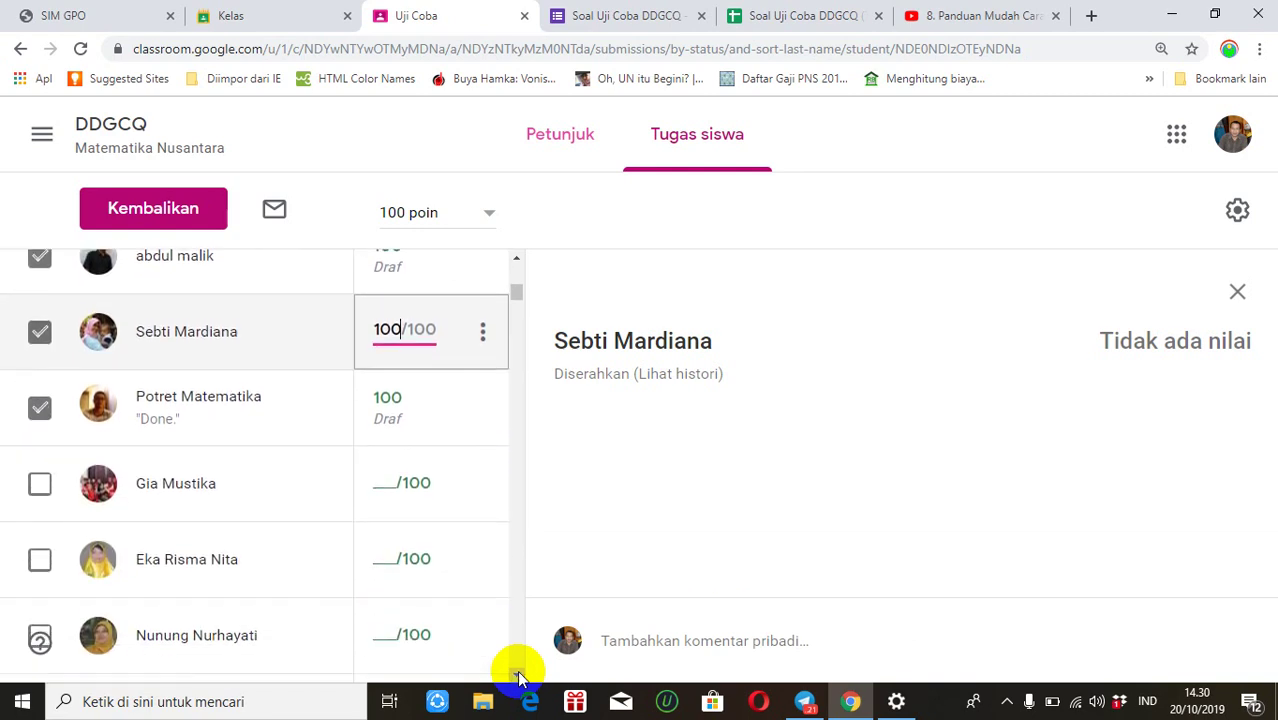
left_click(381, 487)
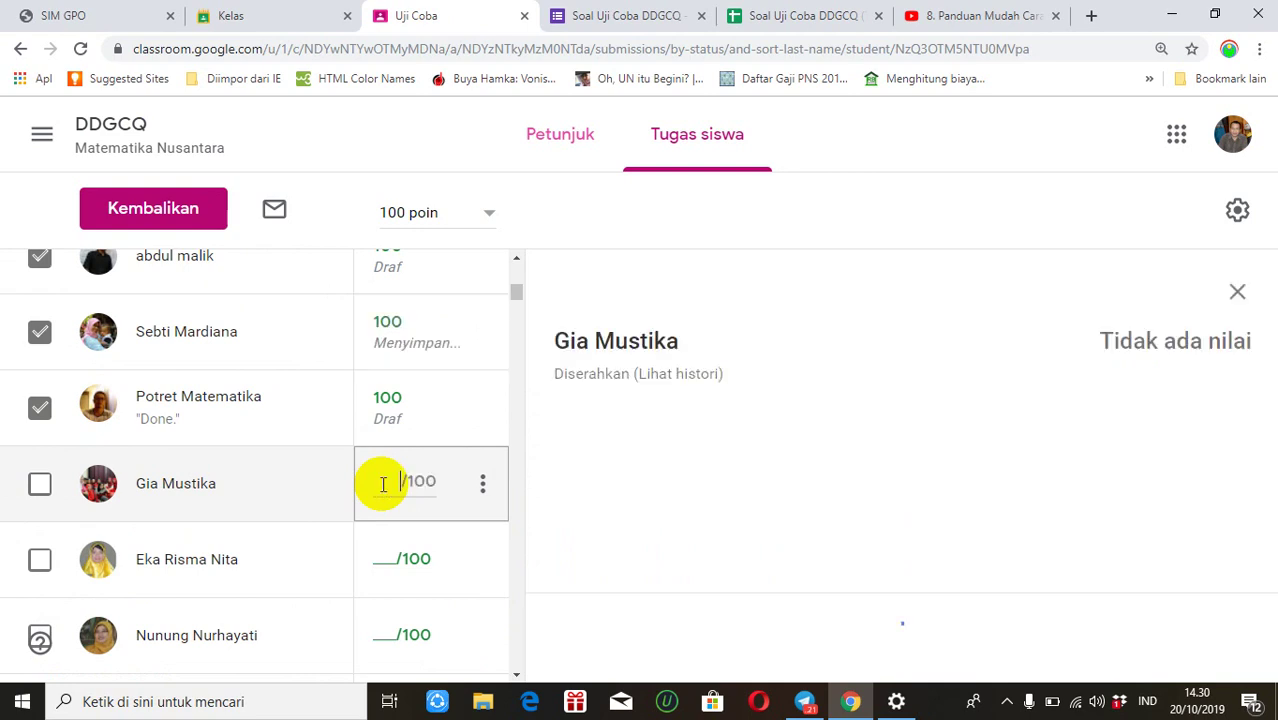
type("100")
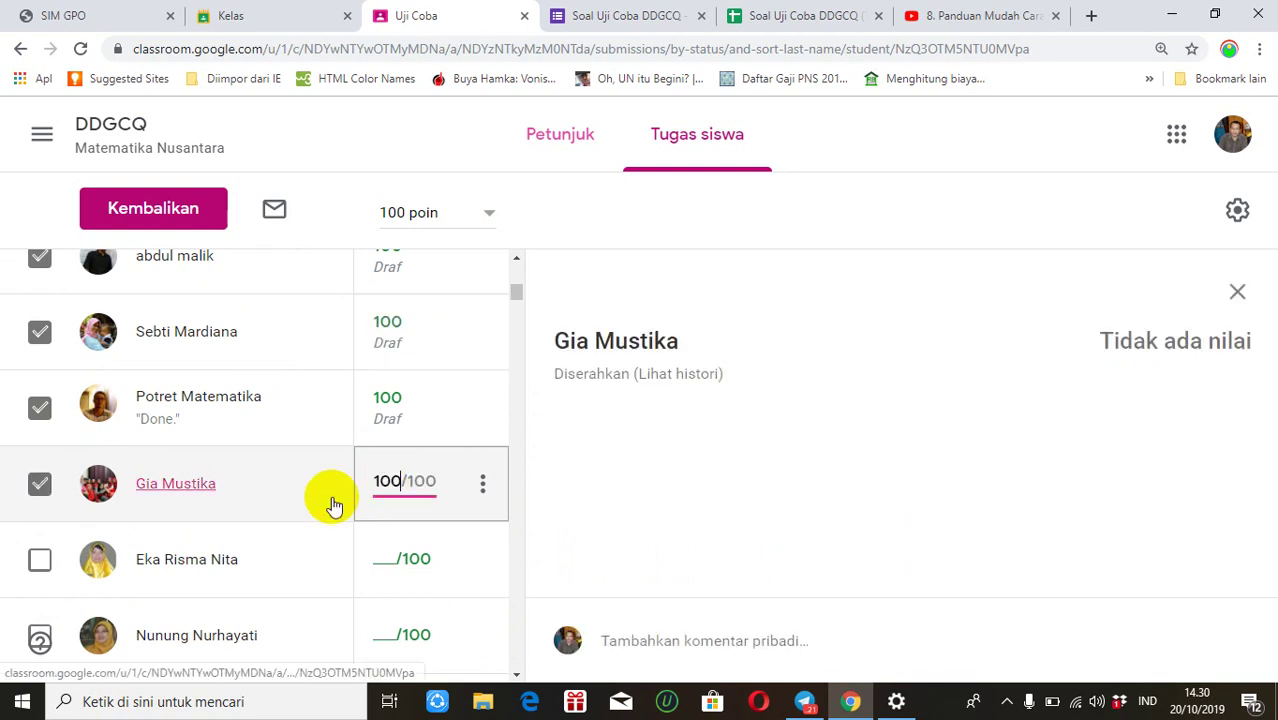
left_click(392, 563)
type("100")
left_click(392, 630)
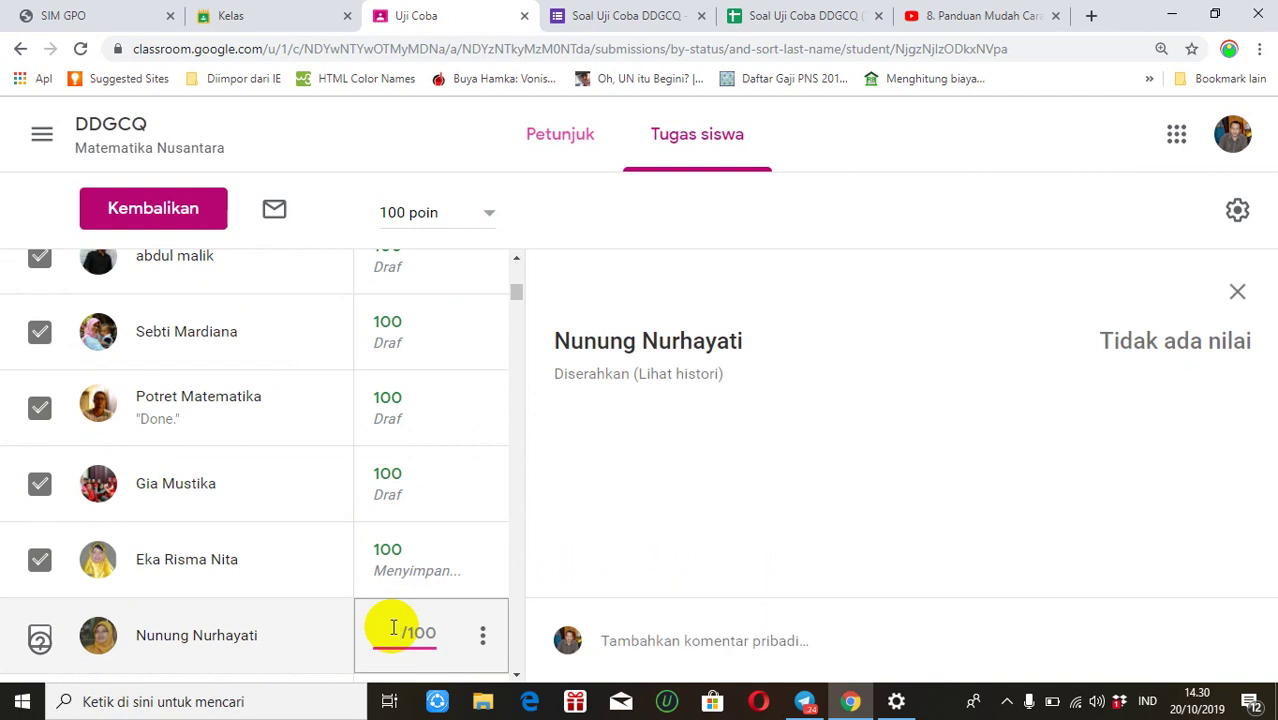
type("100")
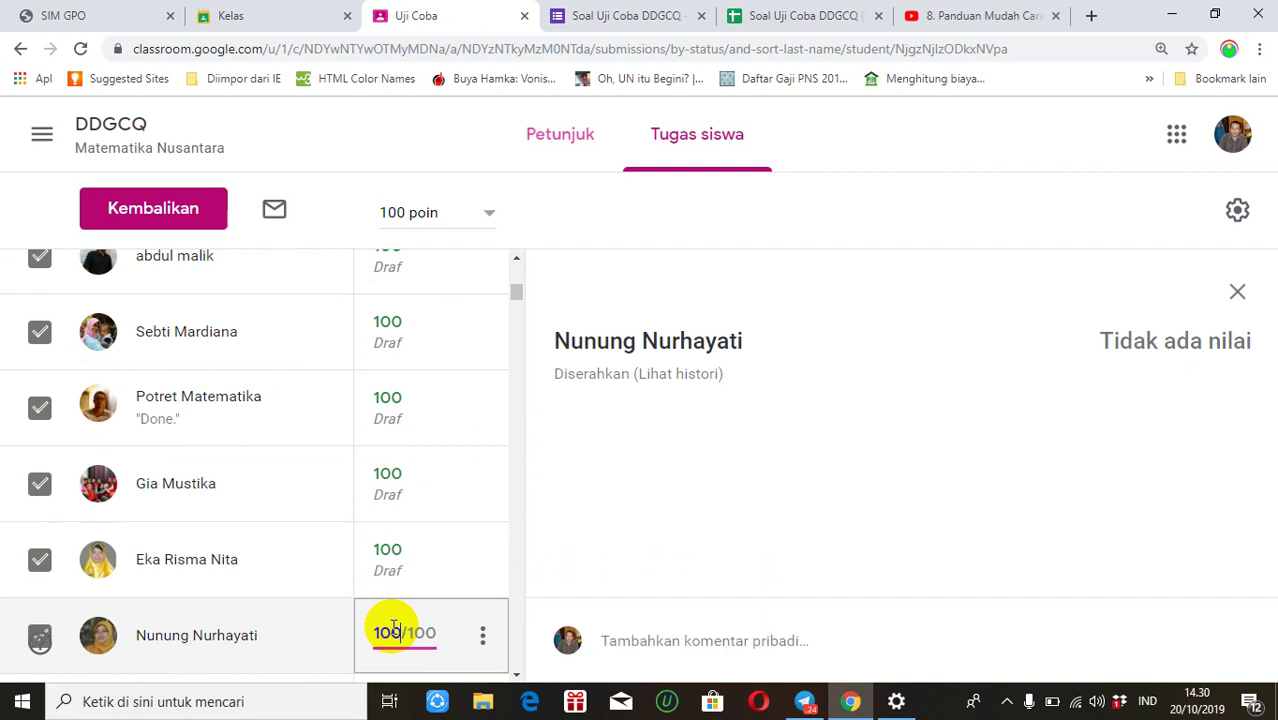
- Return the graded work to all selected students after reviewing their grades, leaving the private comment empty
left_click(516, 675)
scroll(516, 677, "down", 3)
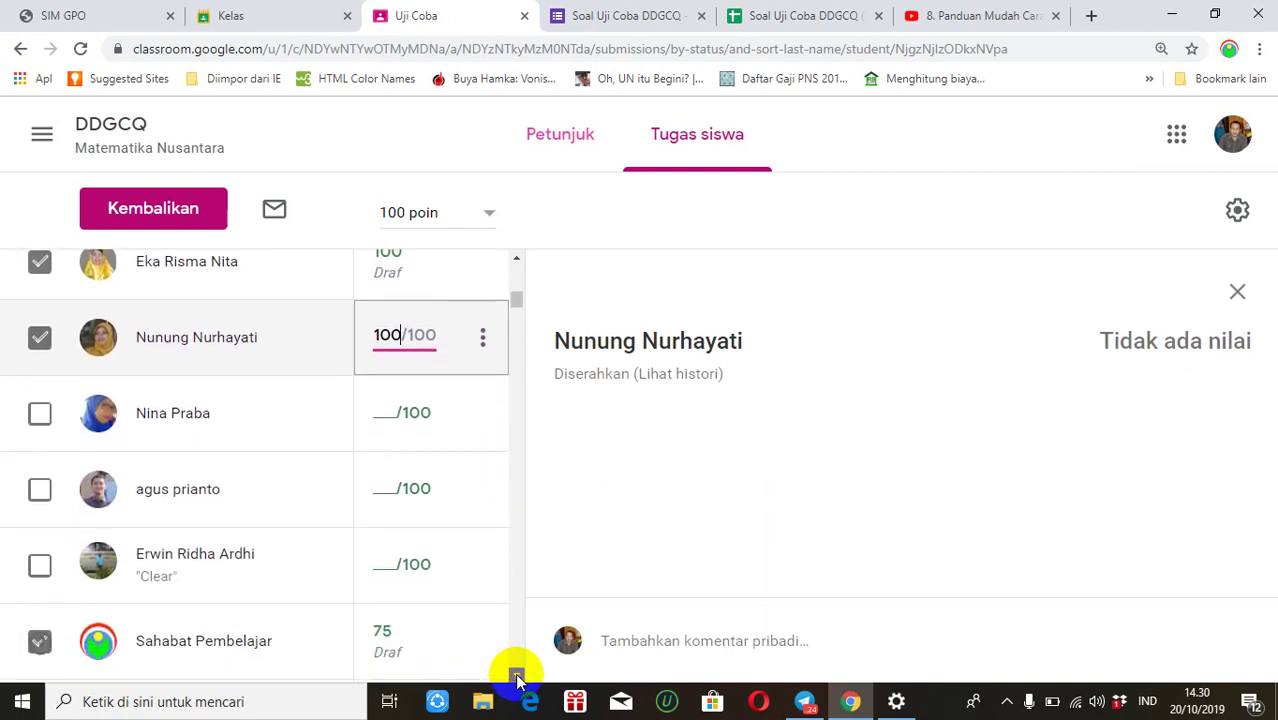
scroll(516, 677, "down", 1)
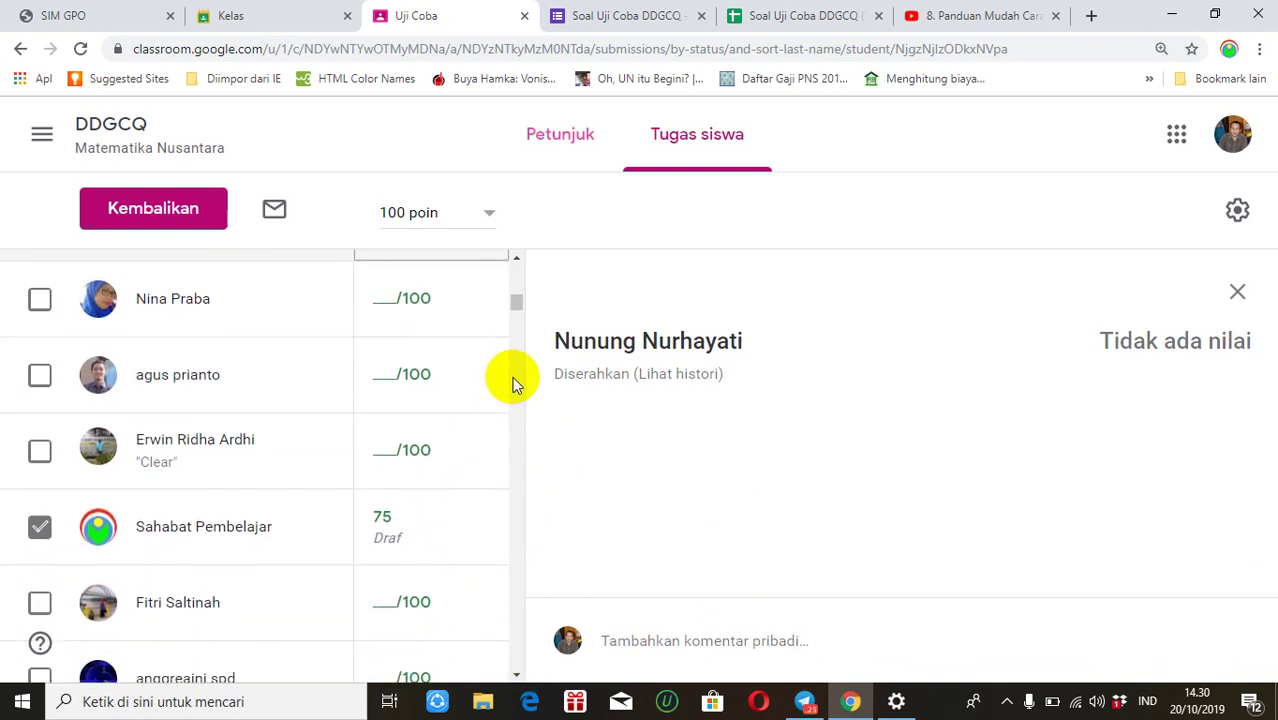
left_click_drag(516, 307, 516, 275)
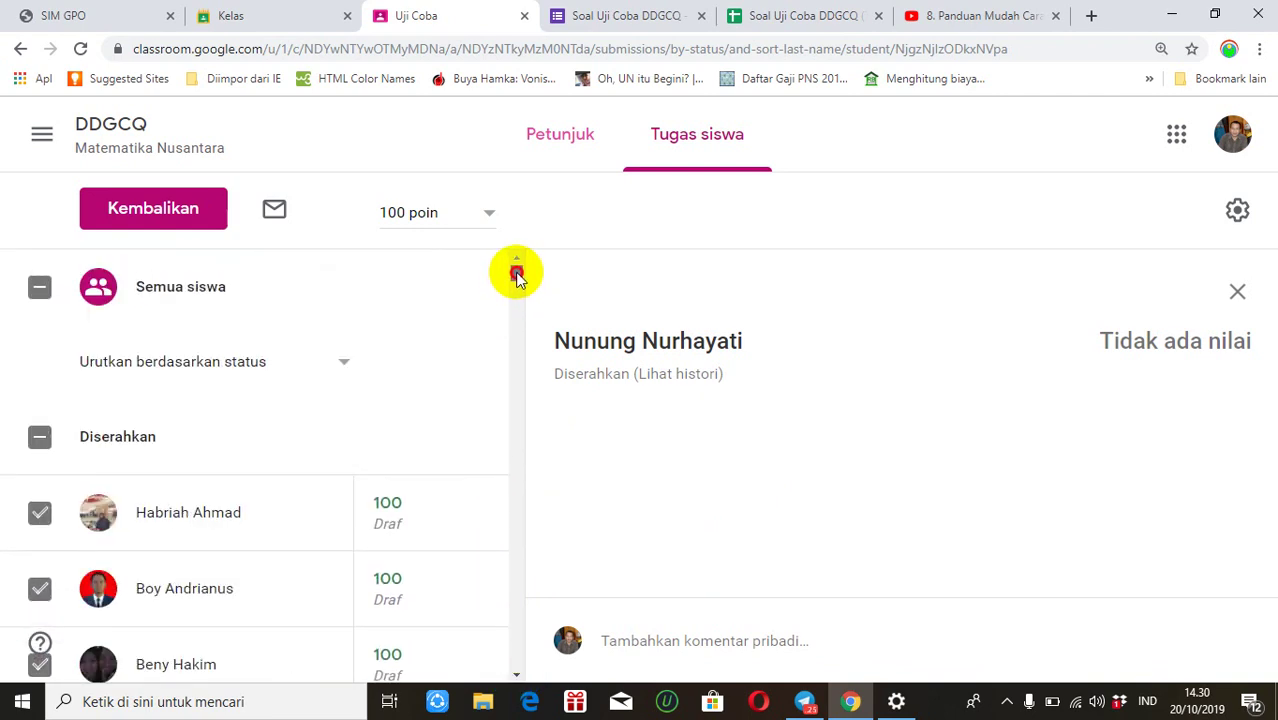
left_click(174, 214)
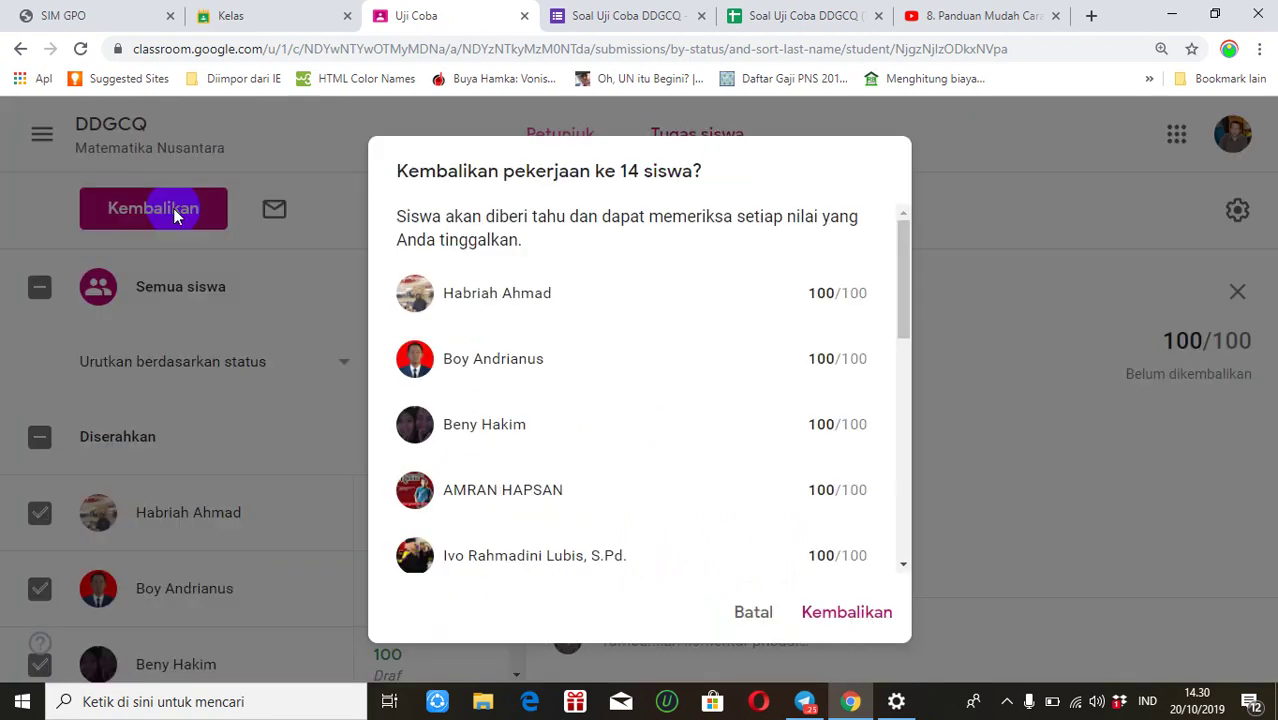
left_click_drag(901, 251, 871, 523)
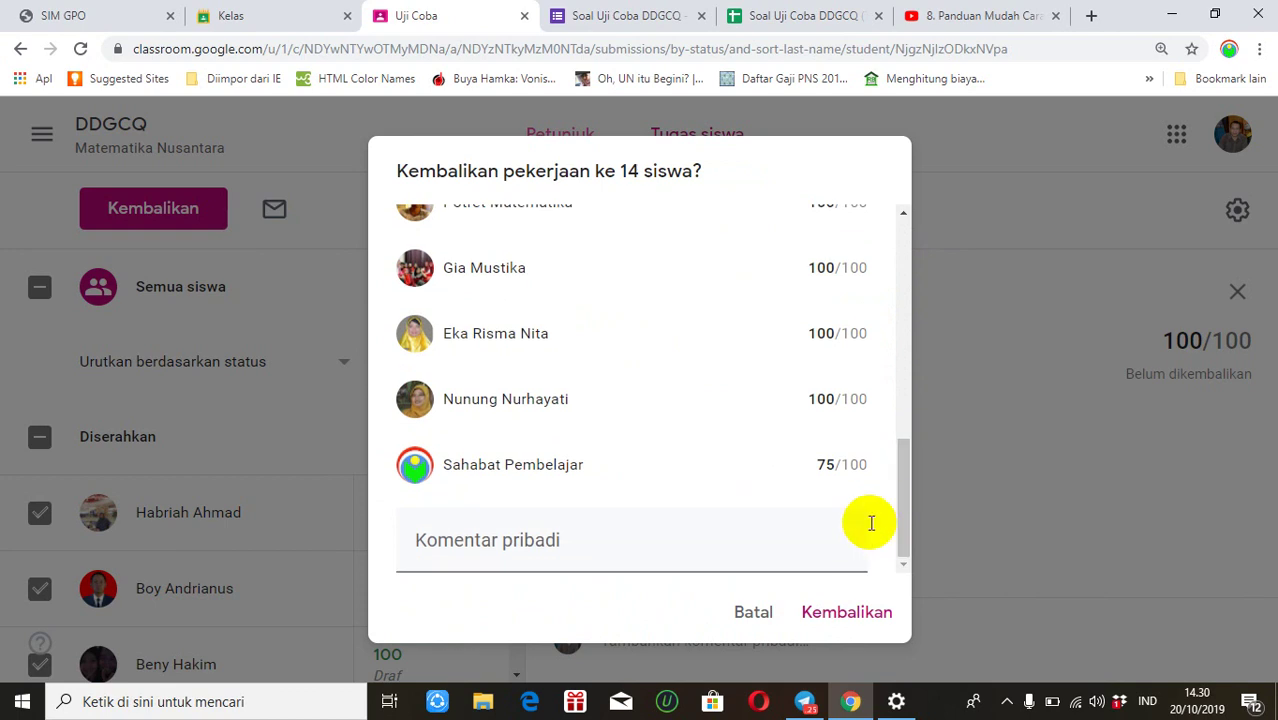
left_click(840, 614)
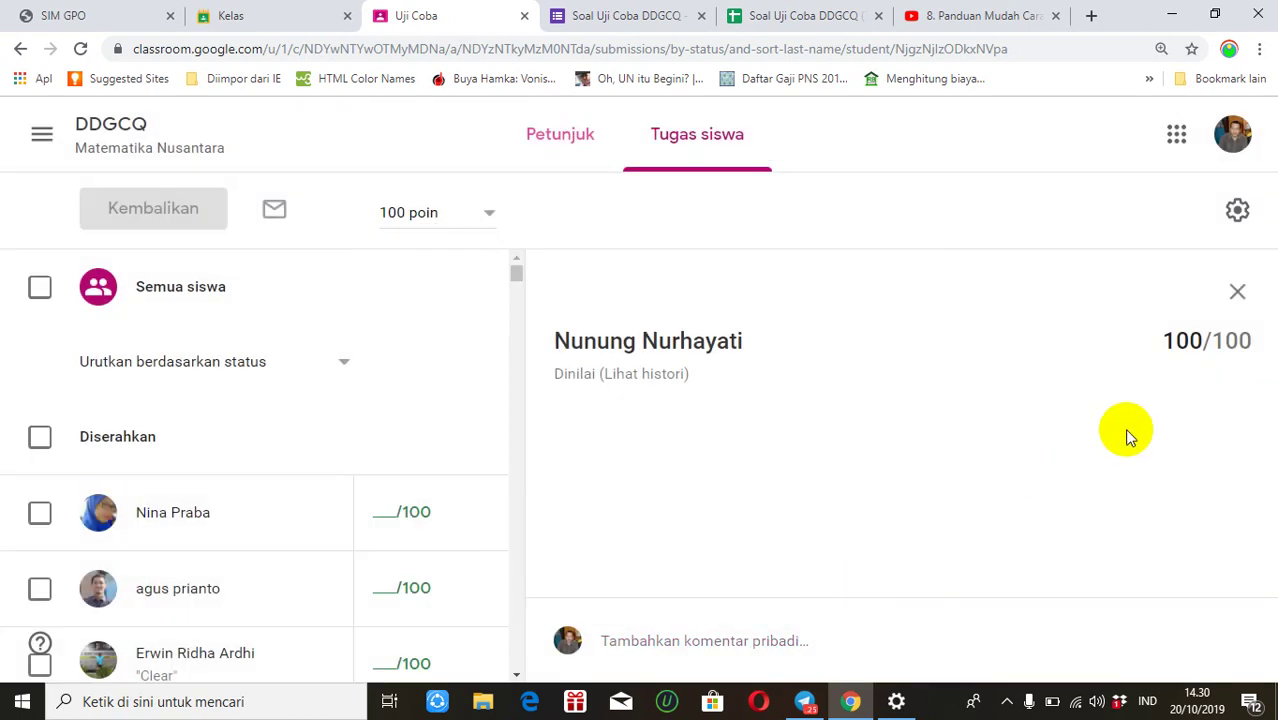
- Close the open student's detail view and review the Uji Coba submission overview
left_click(1236, 296)
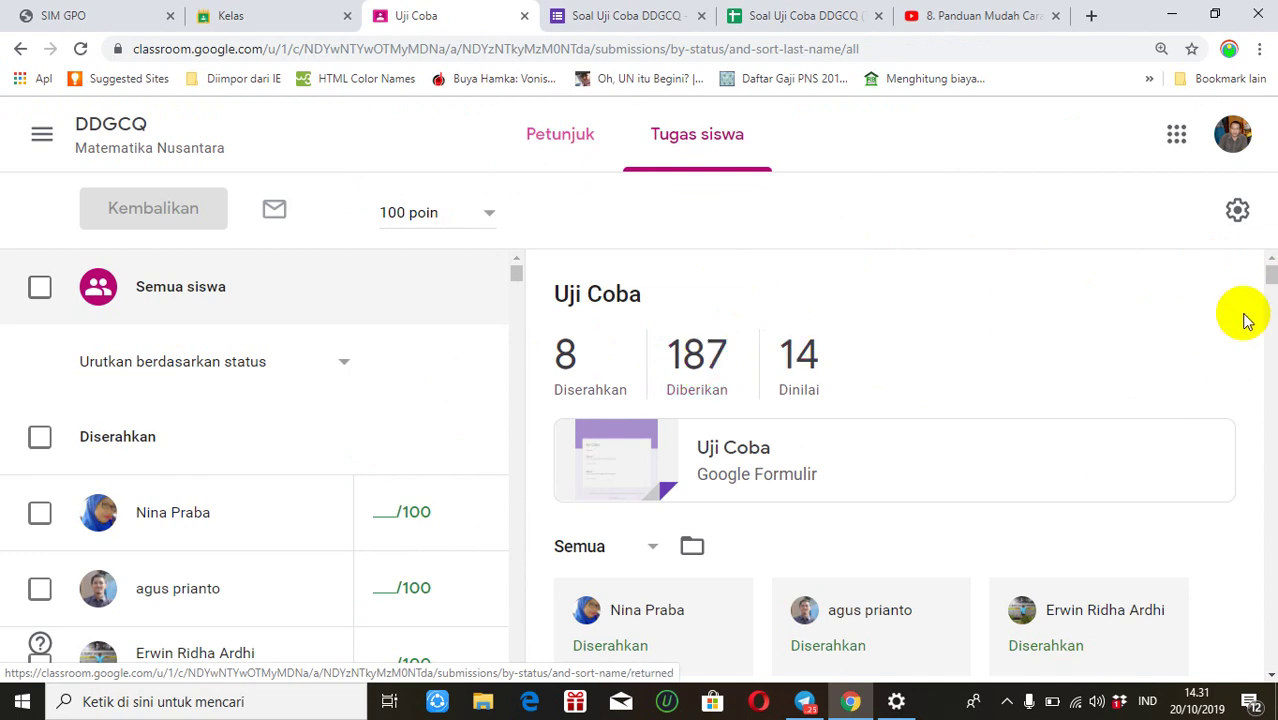
scroll(1268, 275, "down", 1)
scroll(1268, 273, "up", 1)
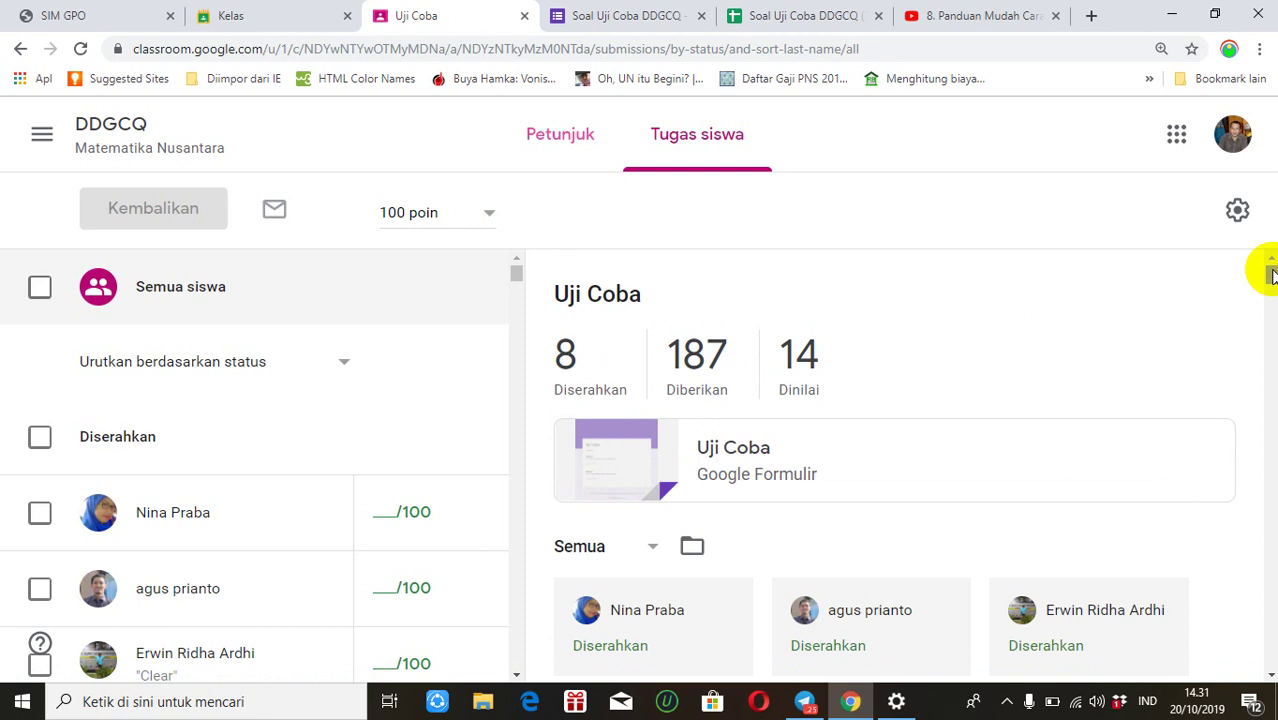
- Check the names and scores in the responses spreadsheet and return to the Uji Coba assignment
left_click(838, 18)
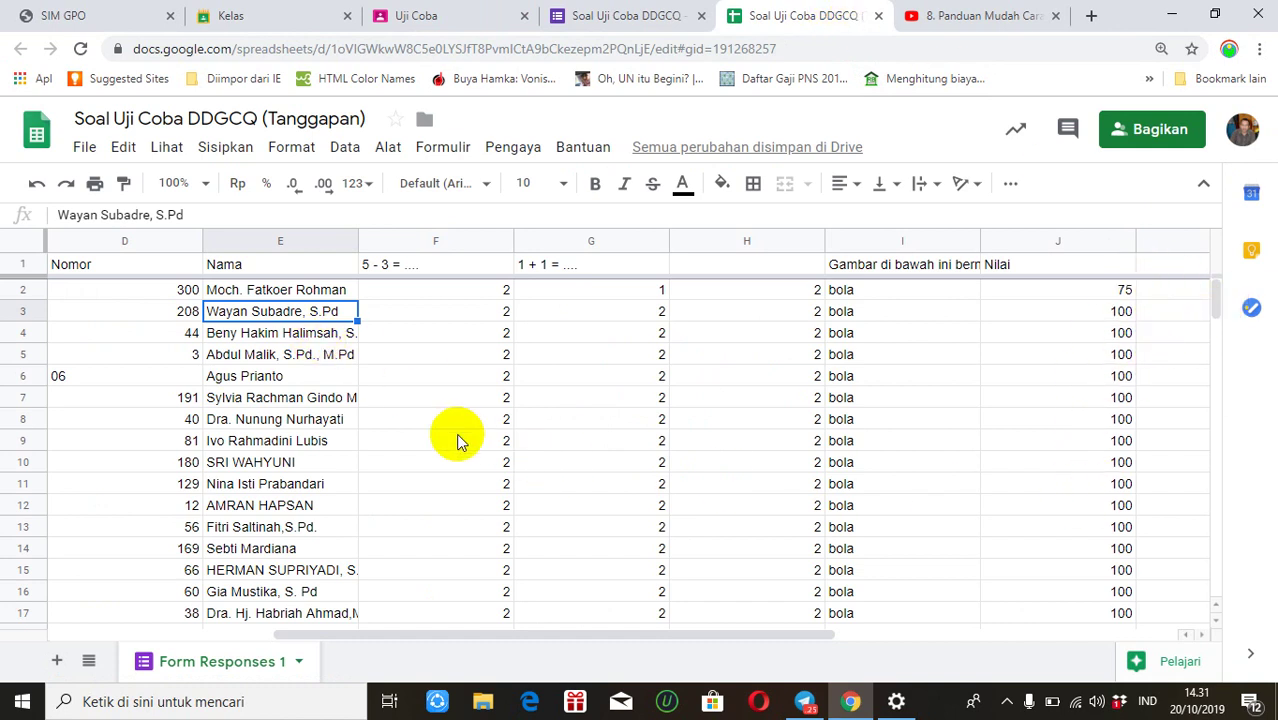
left_click_drag(516, 640, 396, 630)
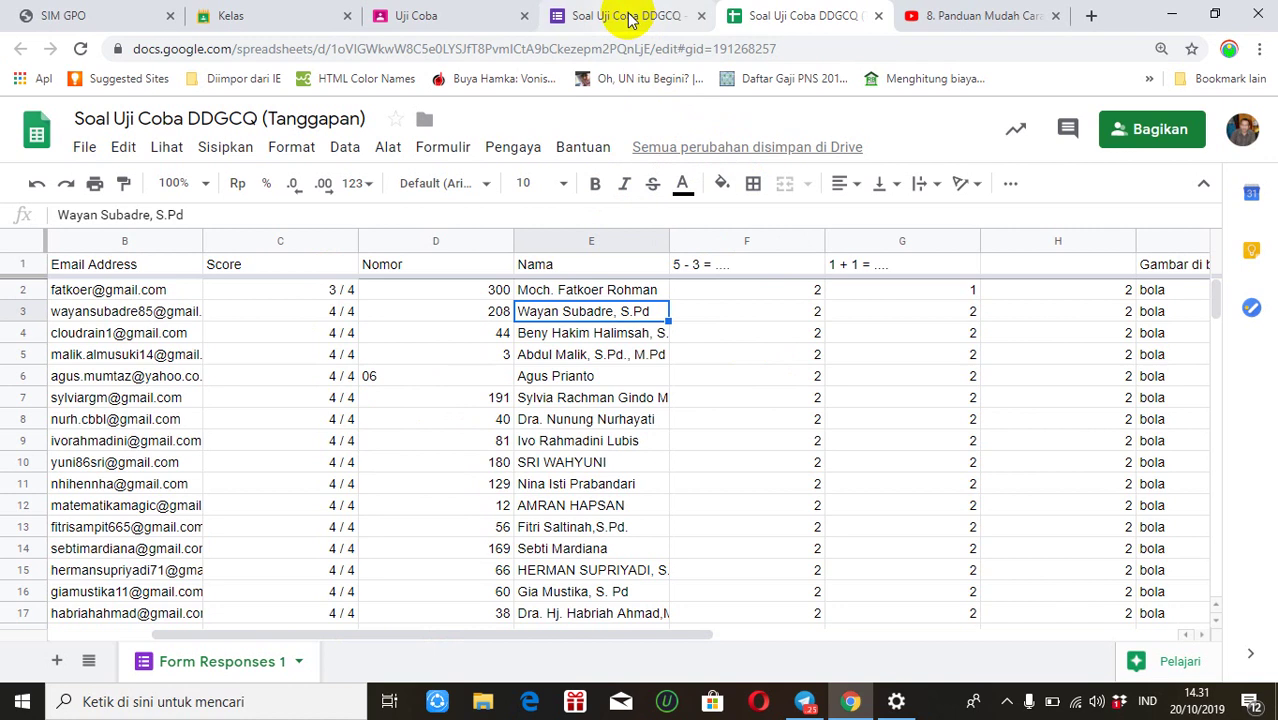
left_click(424, 13)
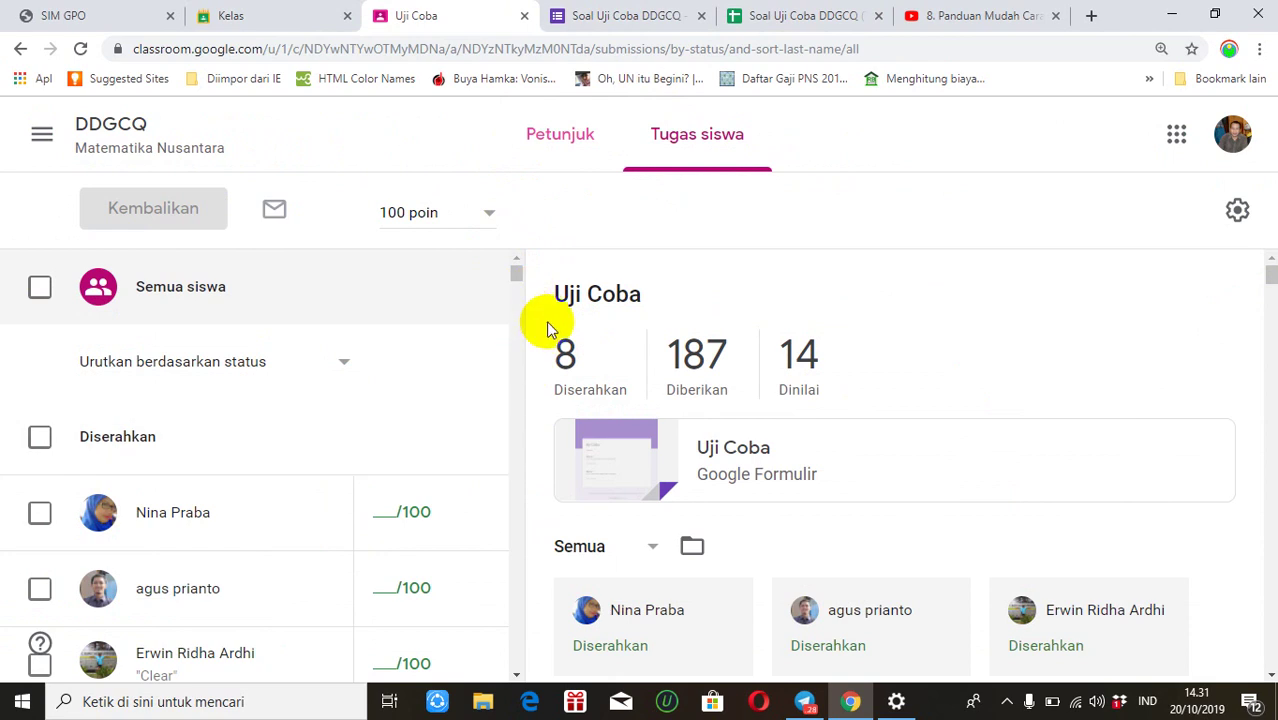
- Examine the respondents' answers, scores and the Nilai grade formula in the Soal Uji Coba DDGCQ (Tanggapan) spreadsheet
left_click(833, 18)
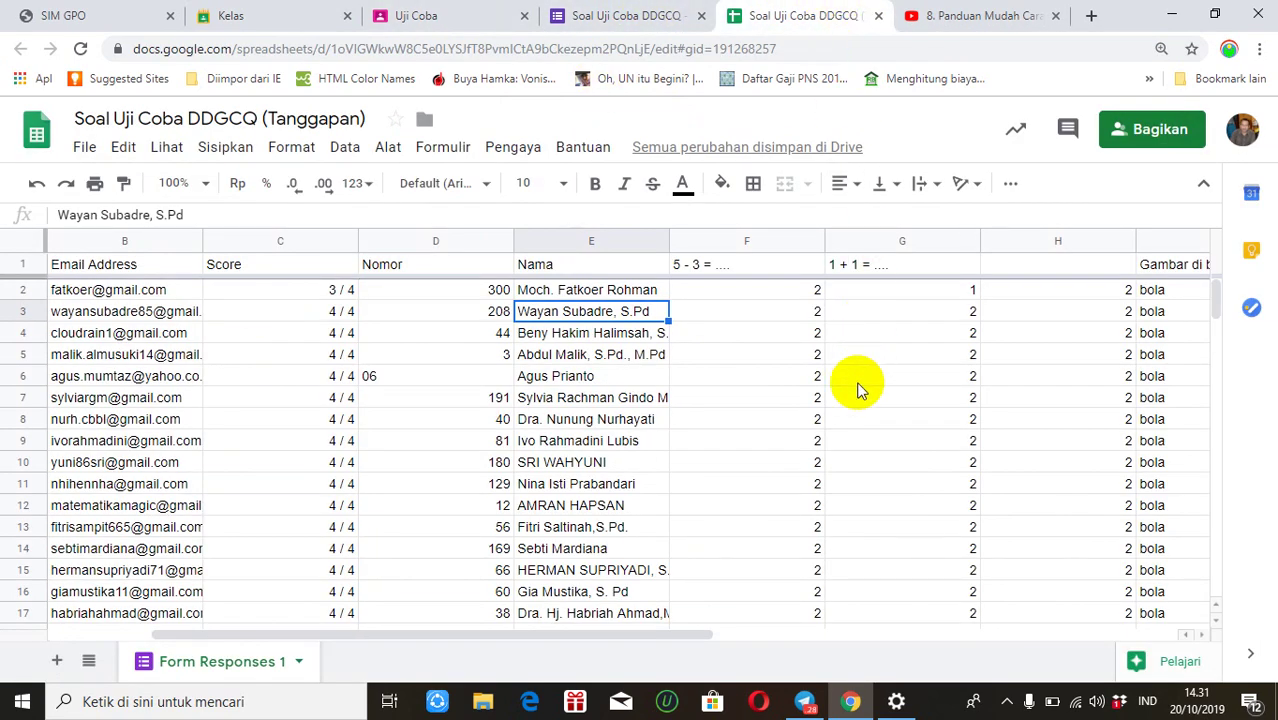
left_click_drag(570, 640, 770, 640)
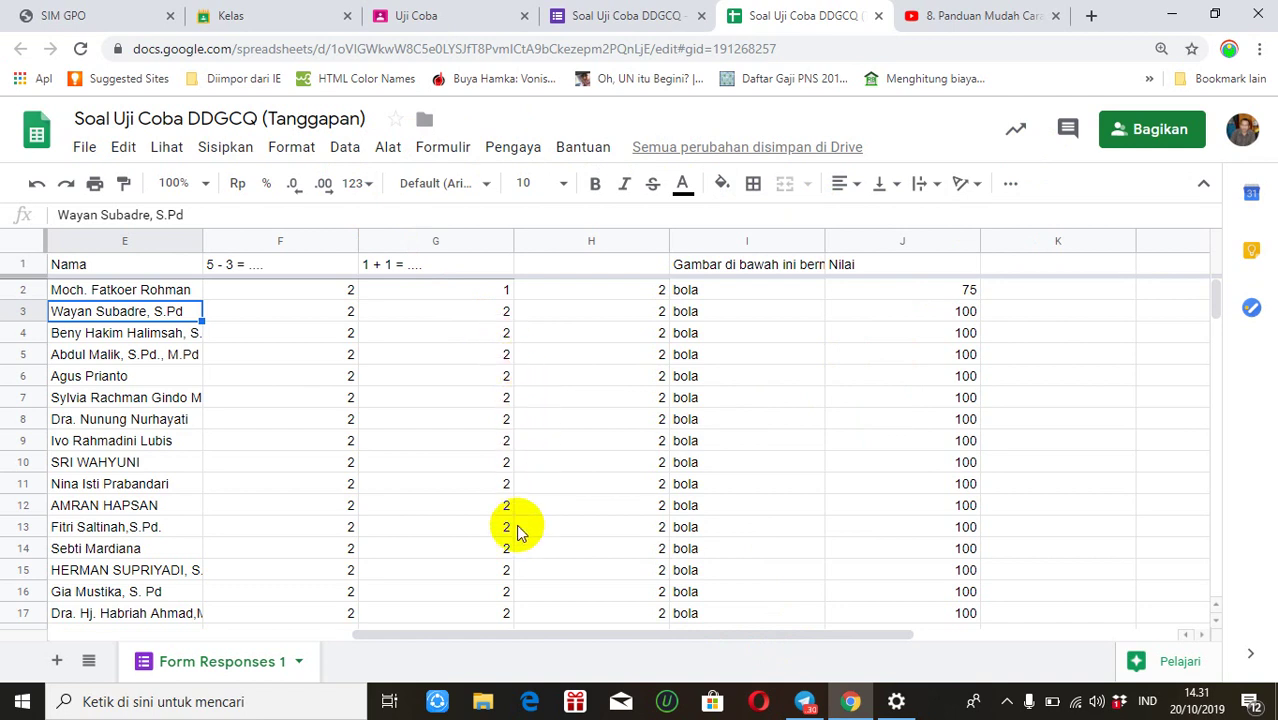
left_click(482, 628)
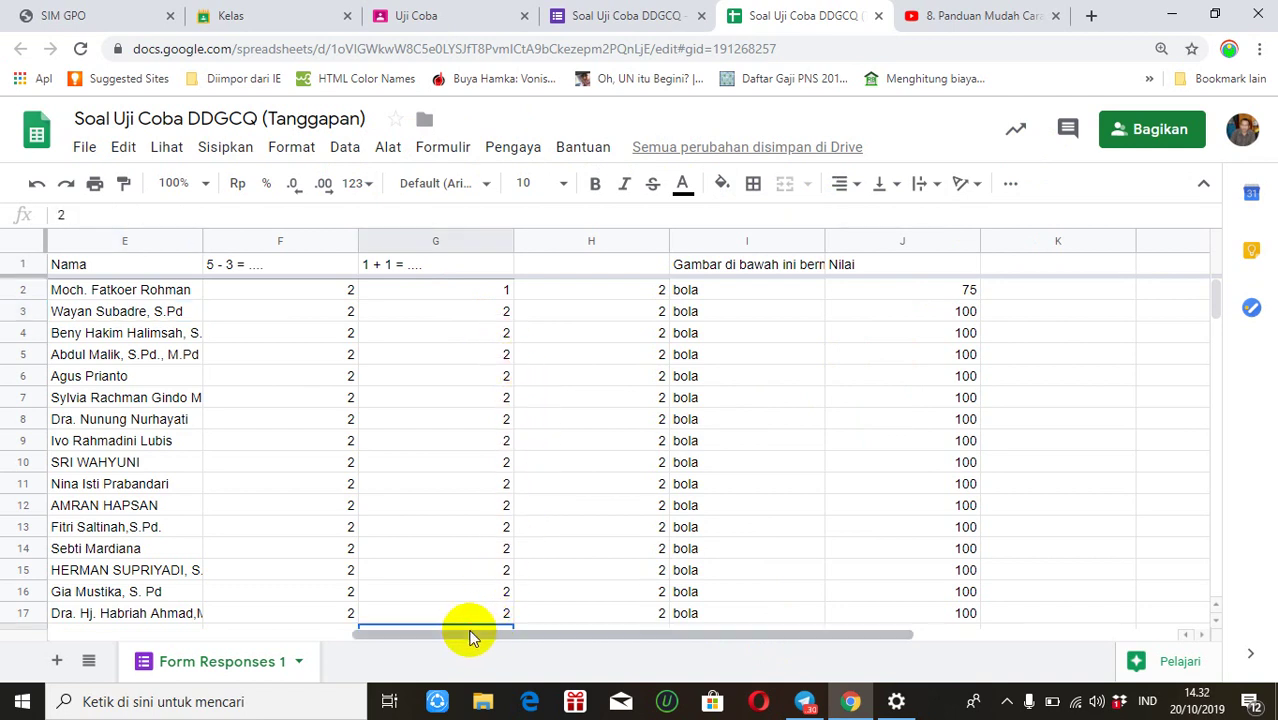
left_click(709, 298)
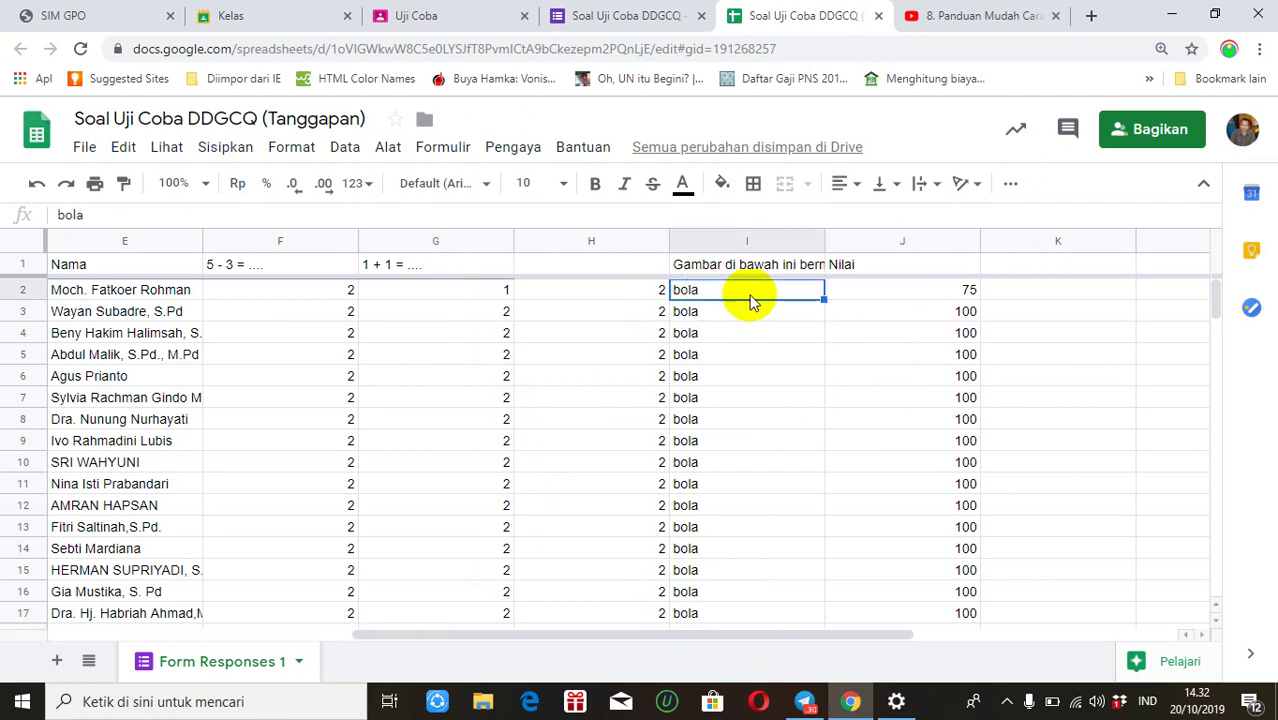
left_click(268, 290)
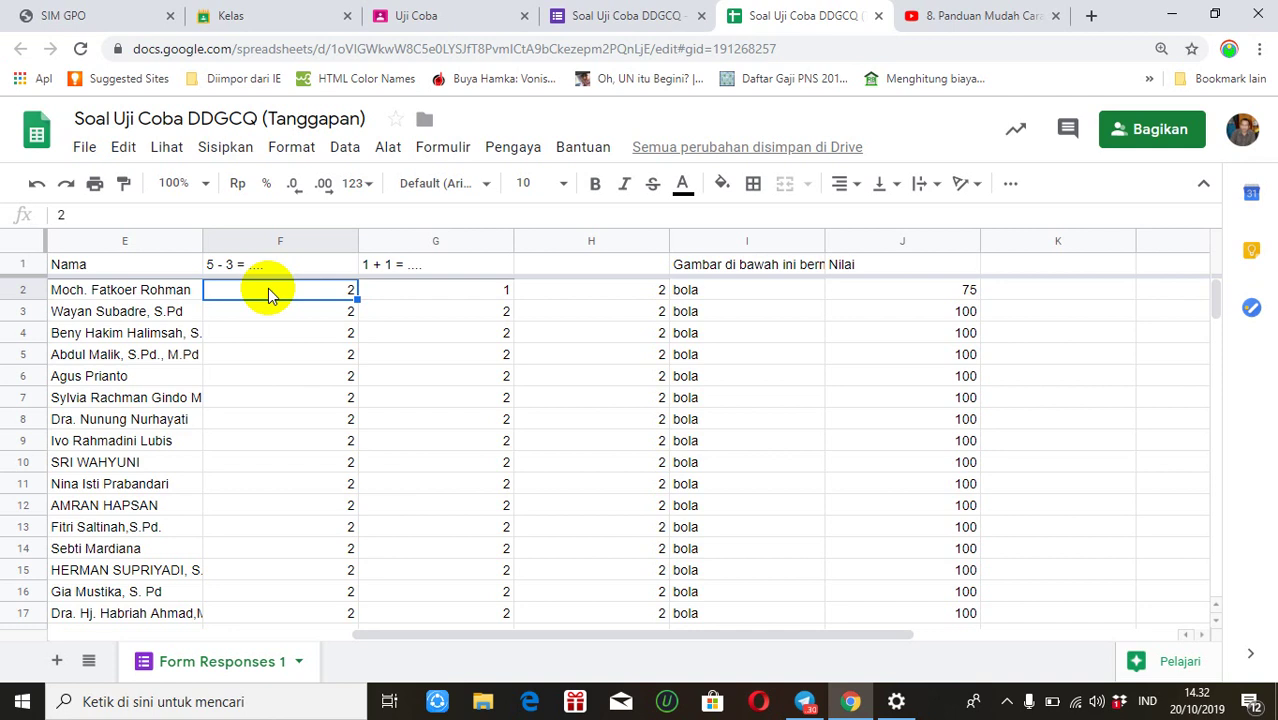
left_click(156, 289)
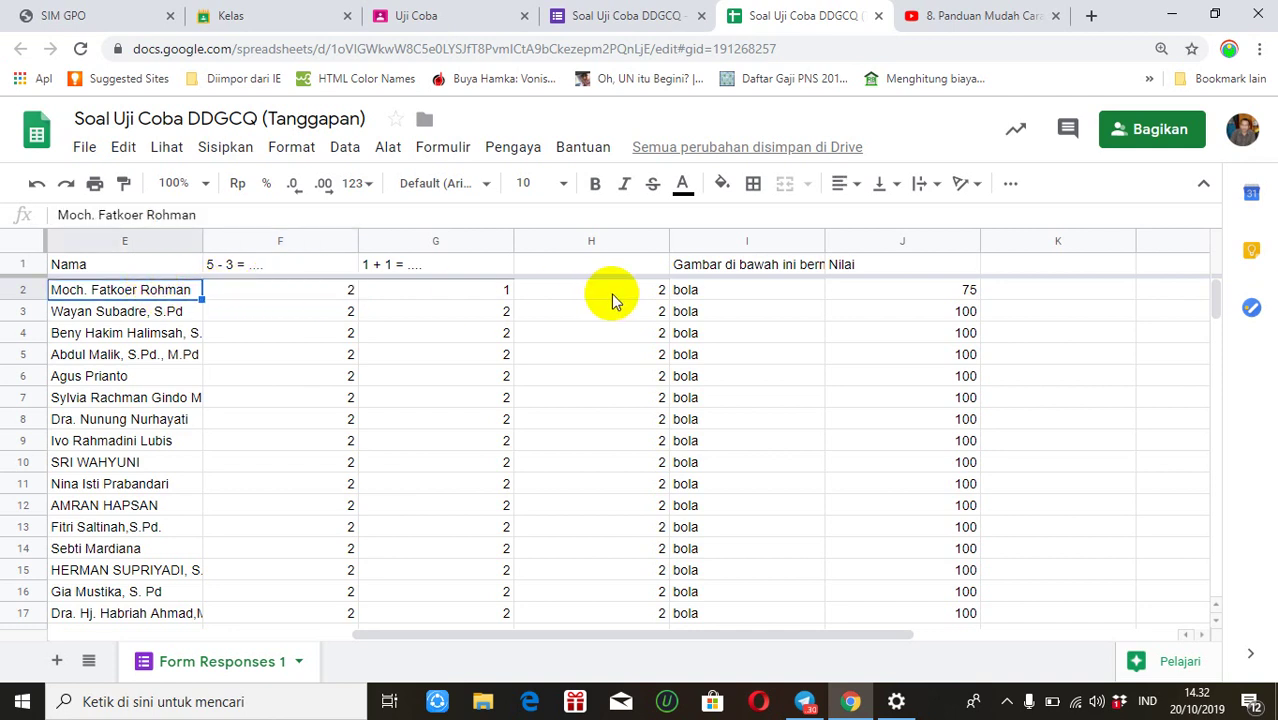
left_click(745, 293)
left_click(935, 289)
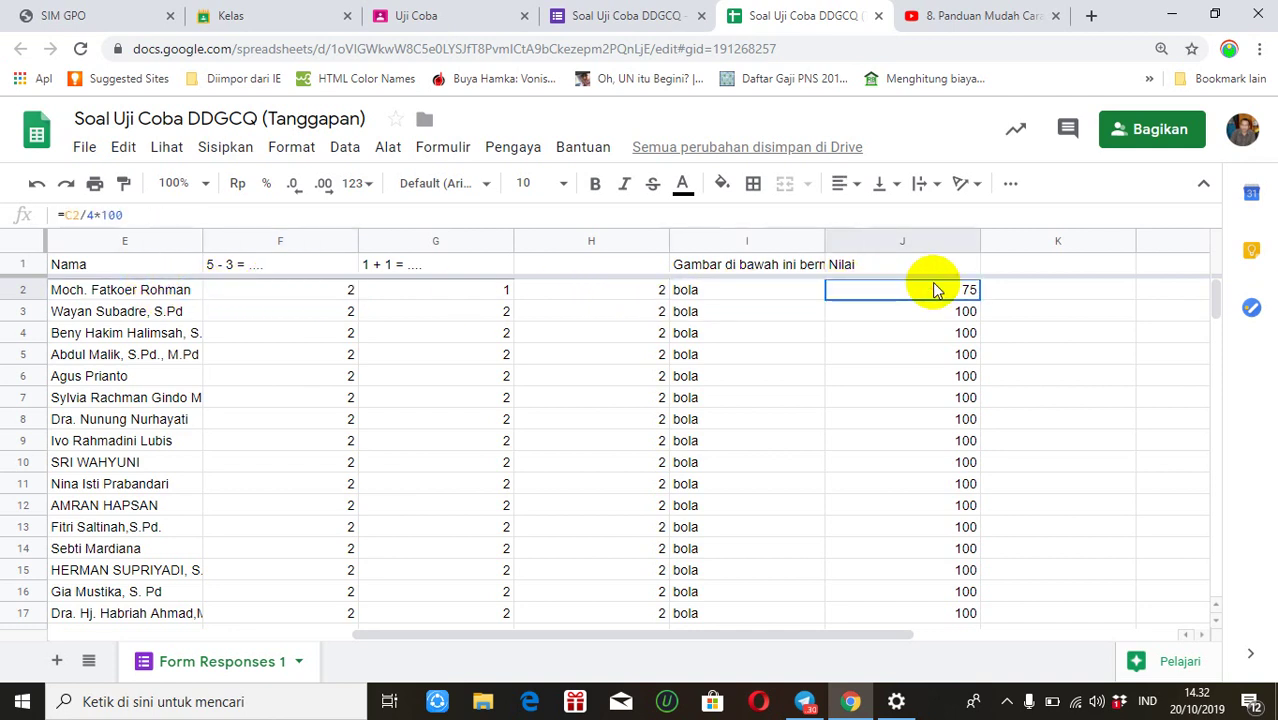
mouse_move(1216, 302)
left_mouse_down()
mouse_move(1216, 340)
mouse_move(1215, 295)
left_mouse_up()
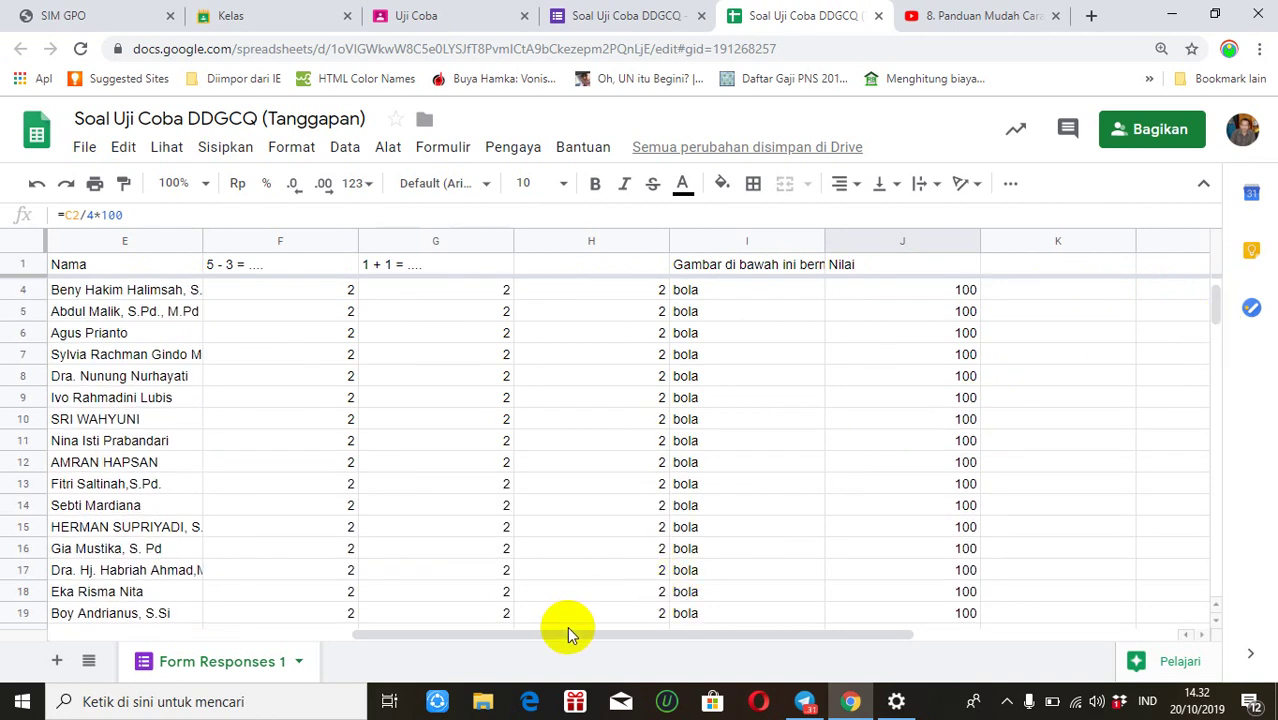
left_click_drag(562, 633, 402, 637)
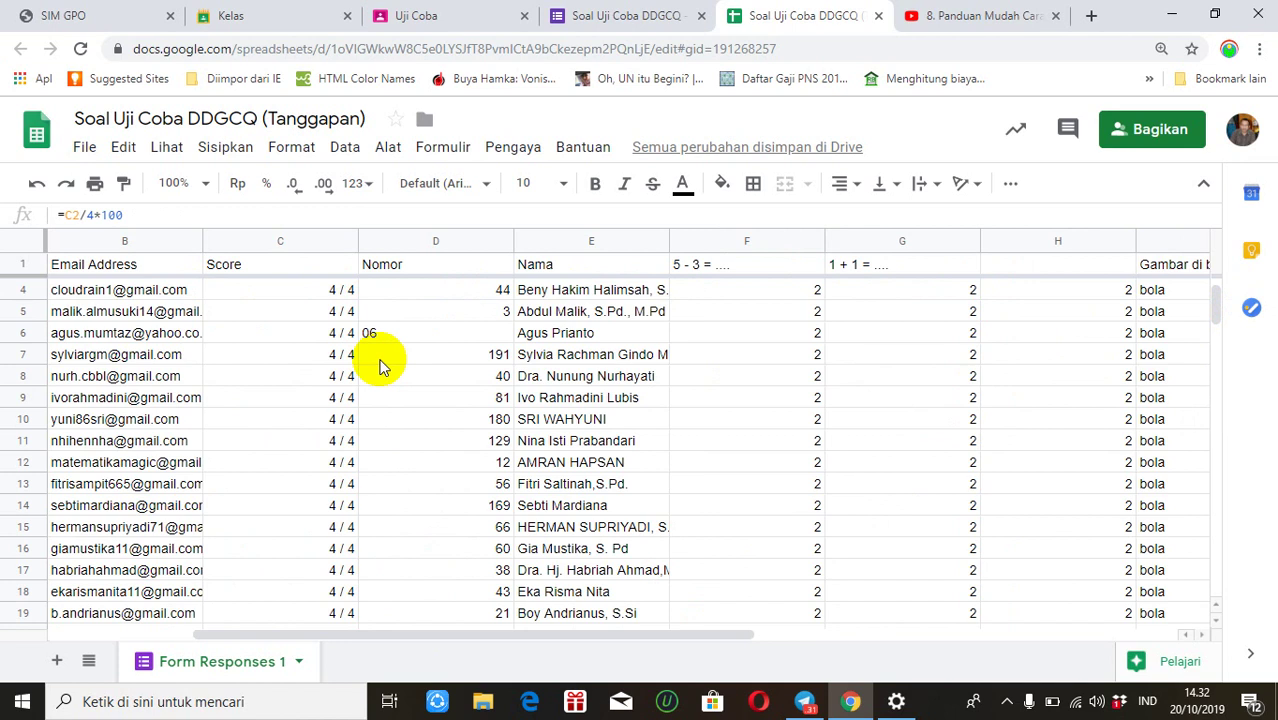
- Check the response summary of the Soal Uji Coba DDGCQ form and switch to the Google Classroom class list
left_click(595, 22)
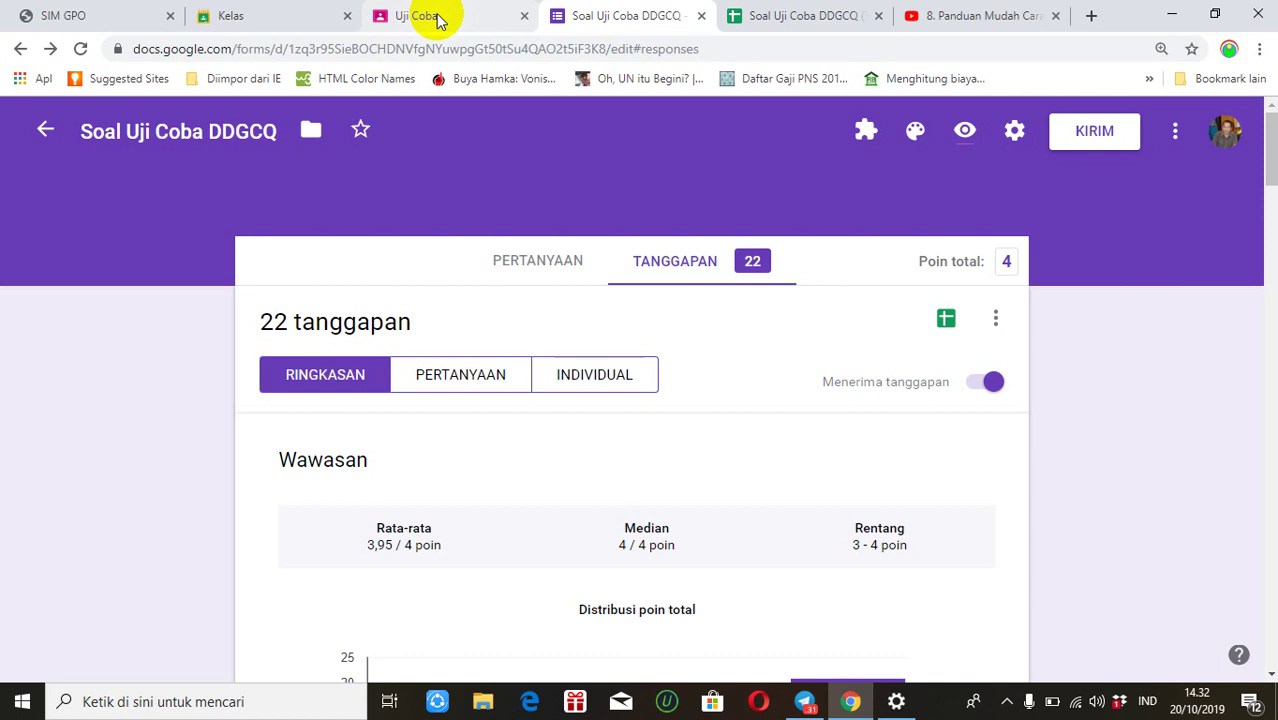
left_click(287, 18)
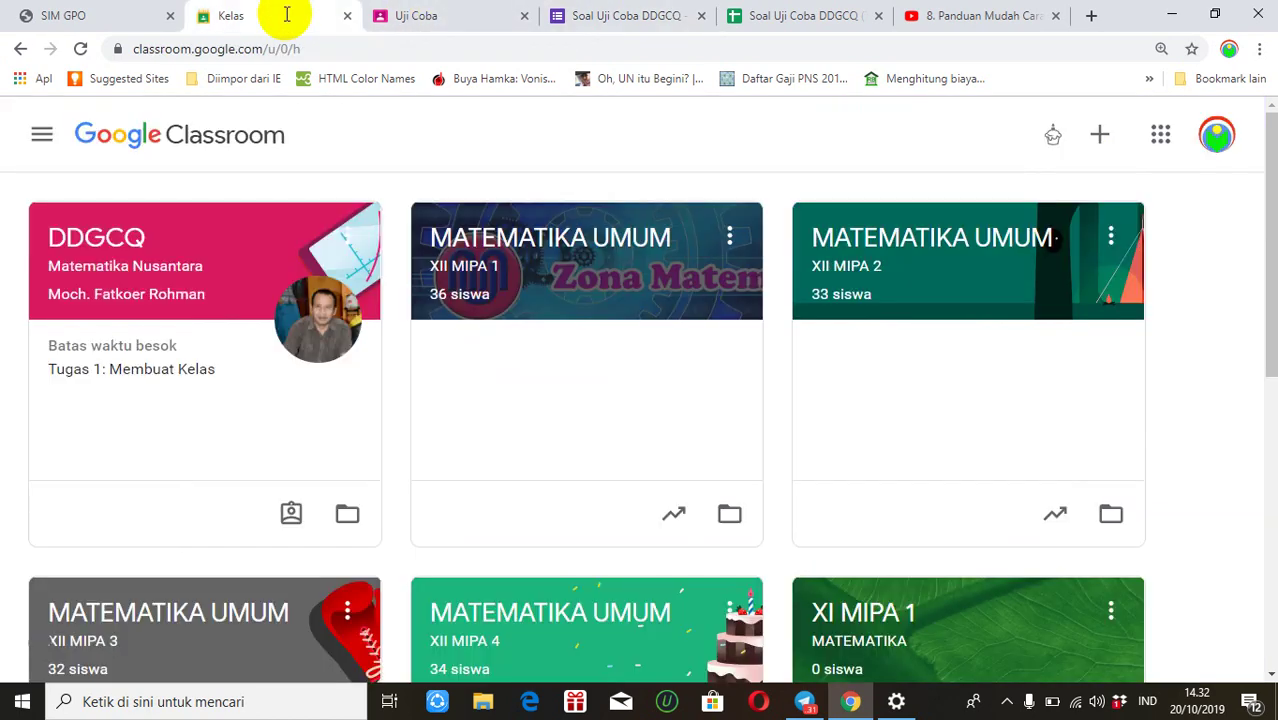